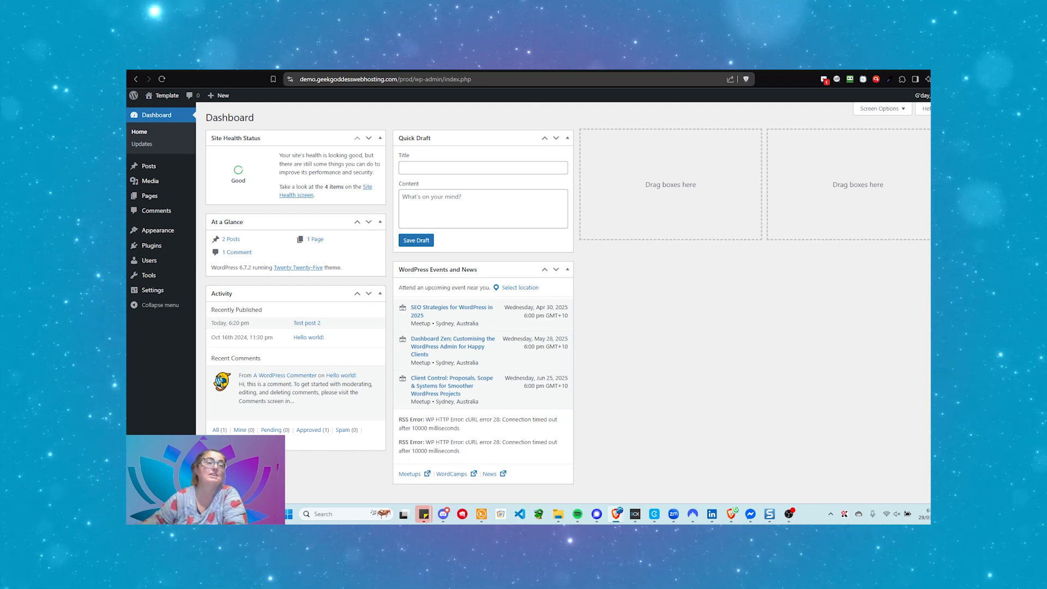
Look at the post list and the post categories page, and return to the list of all posts.
left_click(148, 168)
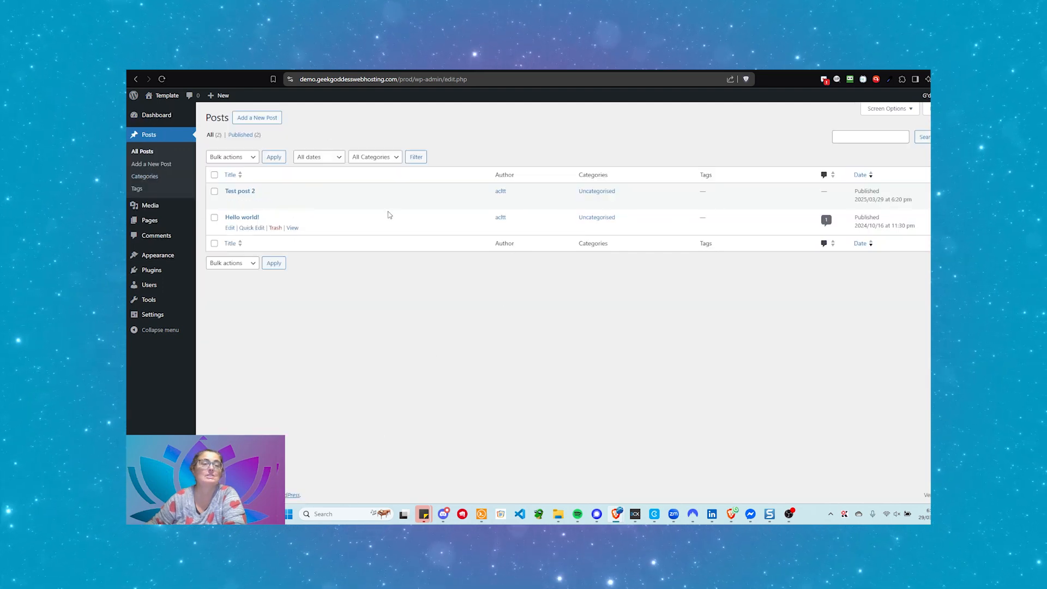
left_click(144, 176)
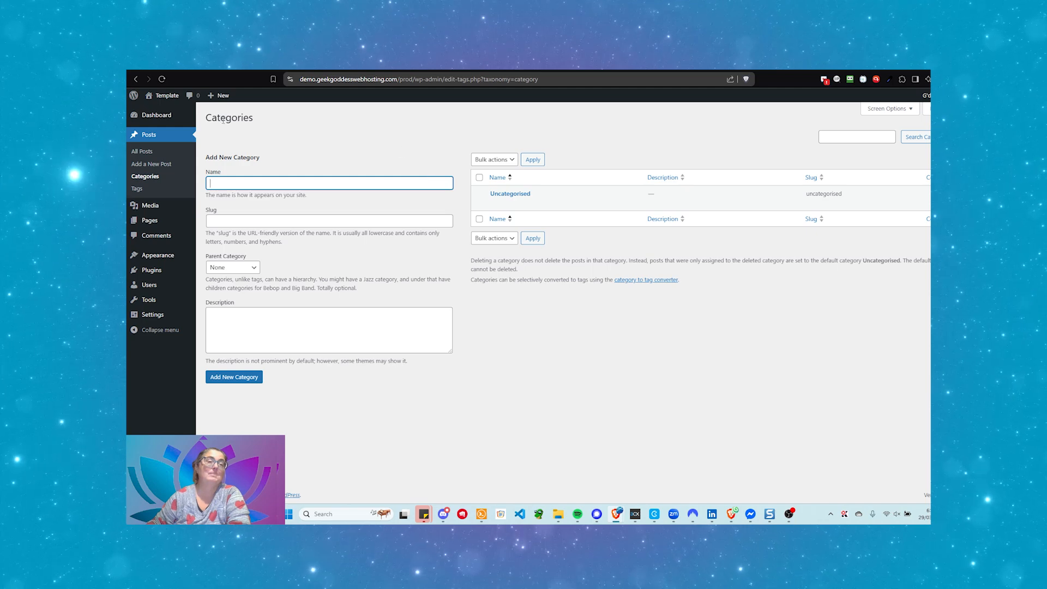
left_click(143, 152)
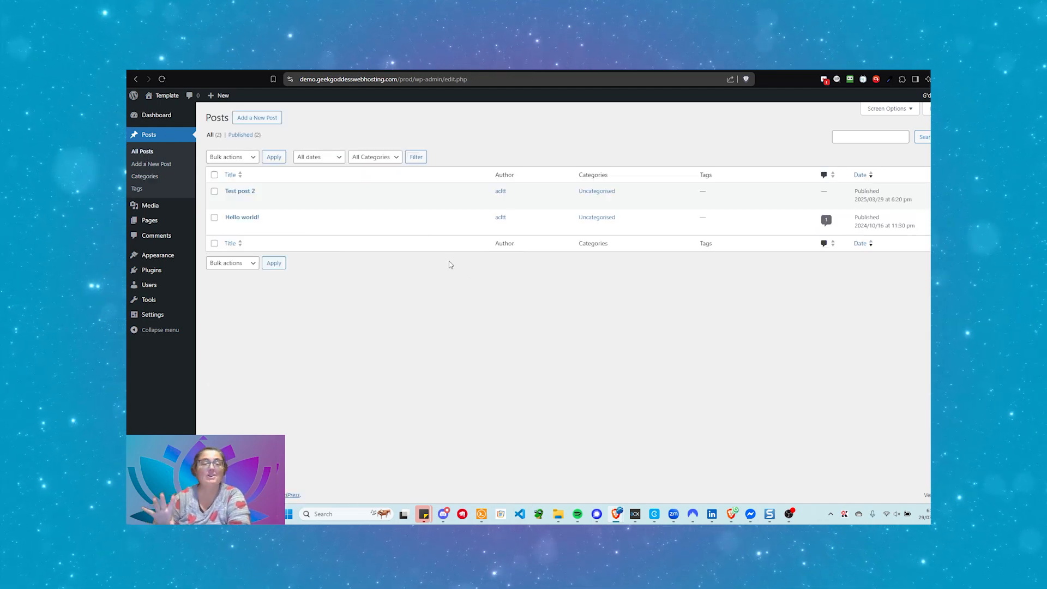
Create a new post titled "All About Search Engine Optimisation (SEO)".
left_click(259, 119)
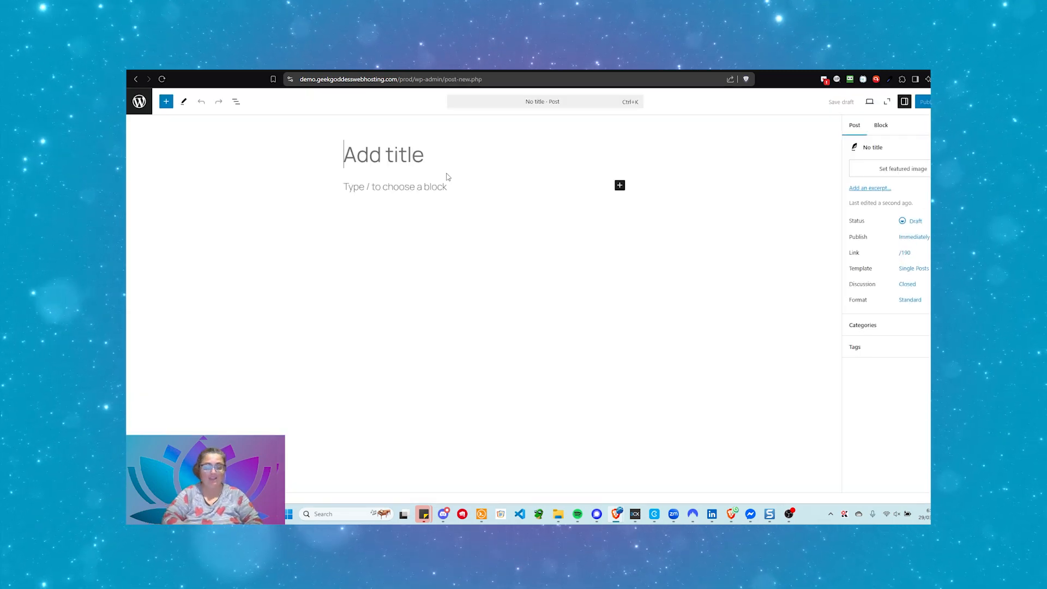
type("All About")
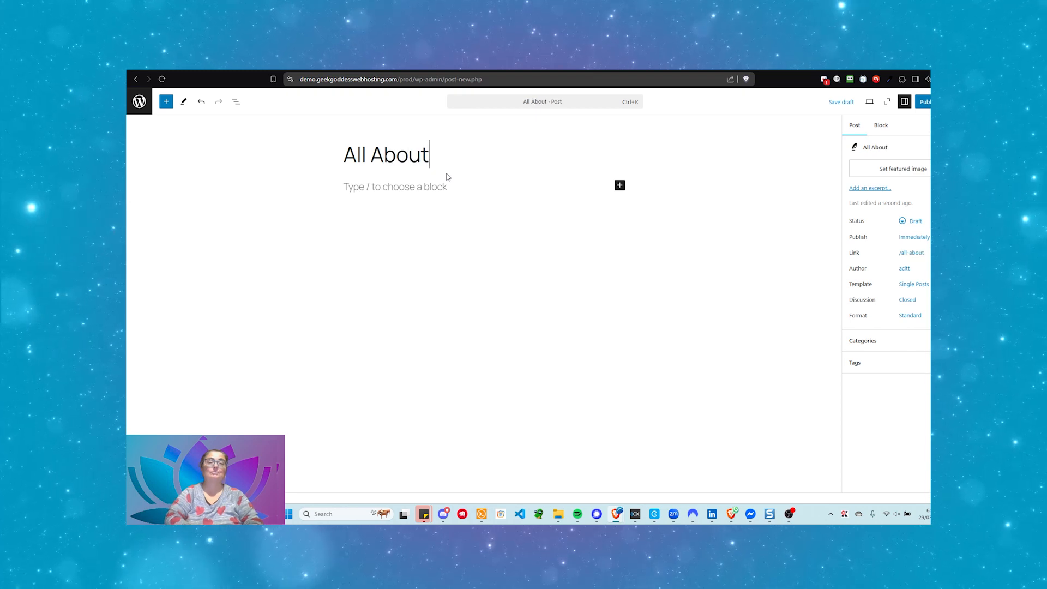
type(" Search")
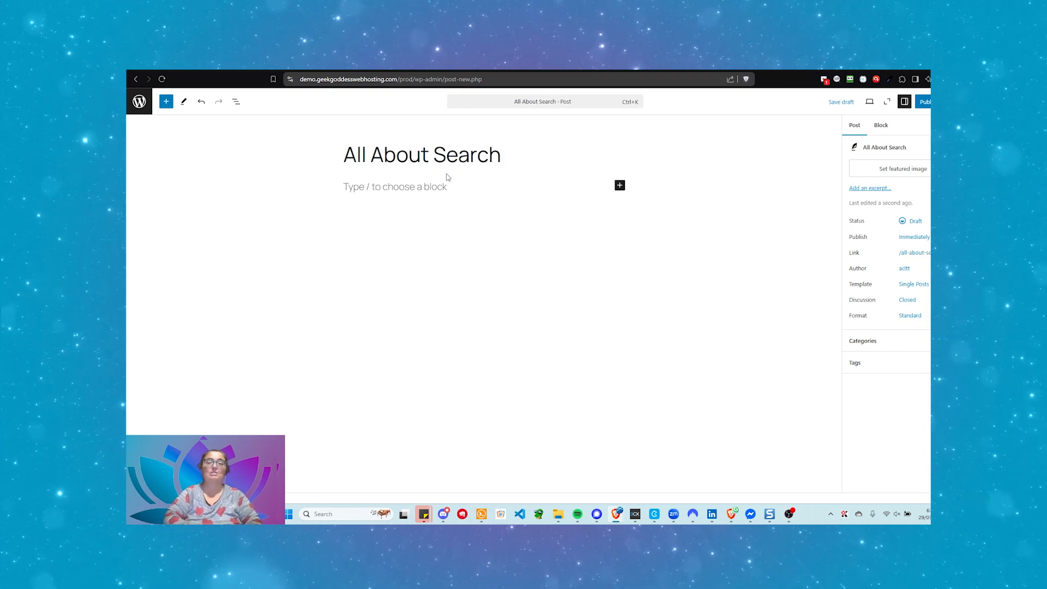
type(" Engine P")
key("BackSpace")
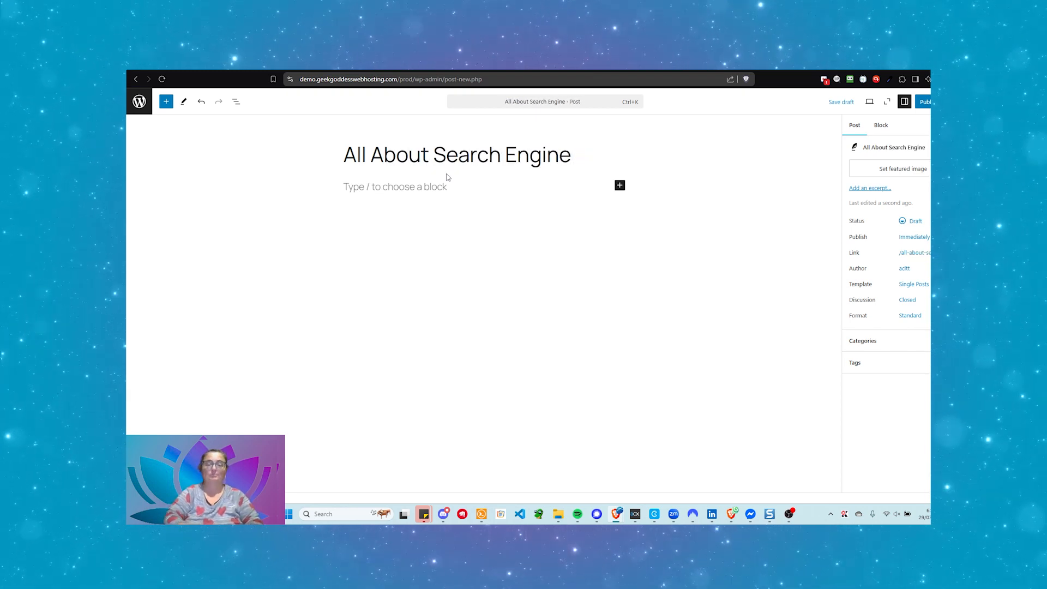
type("Optimis")
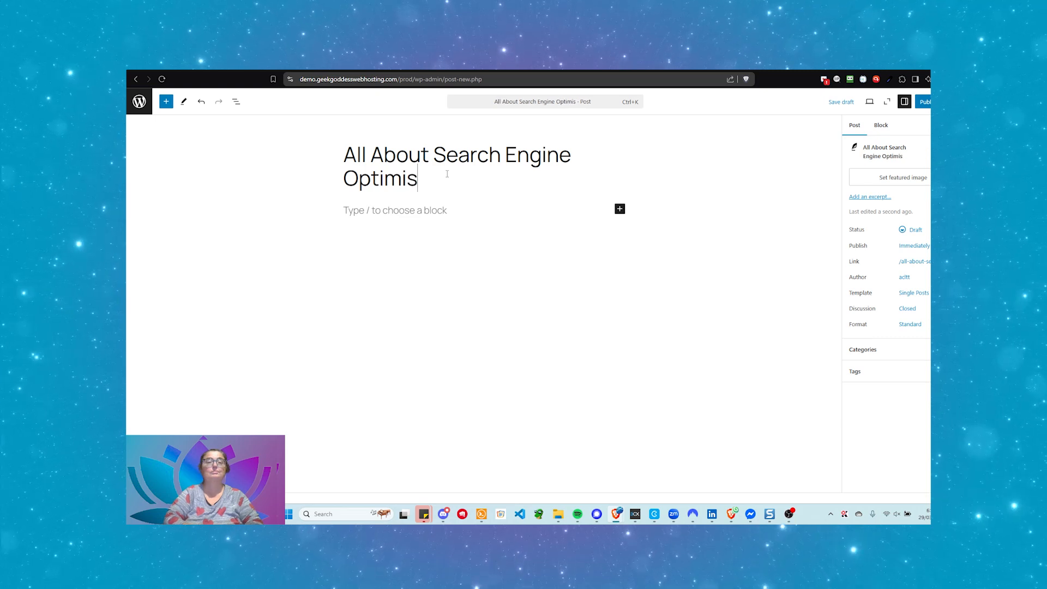
type("ation (")
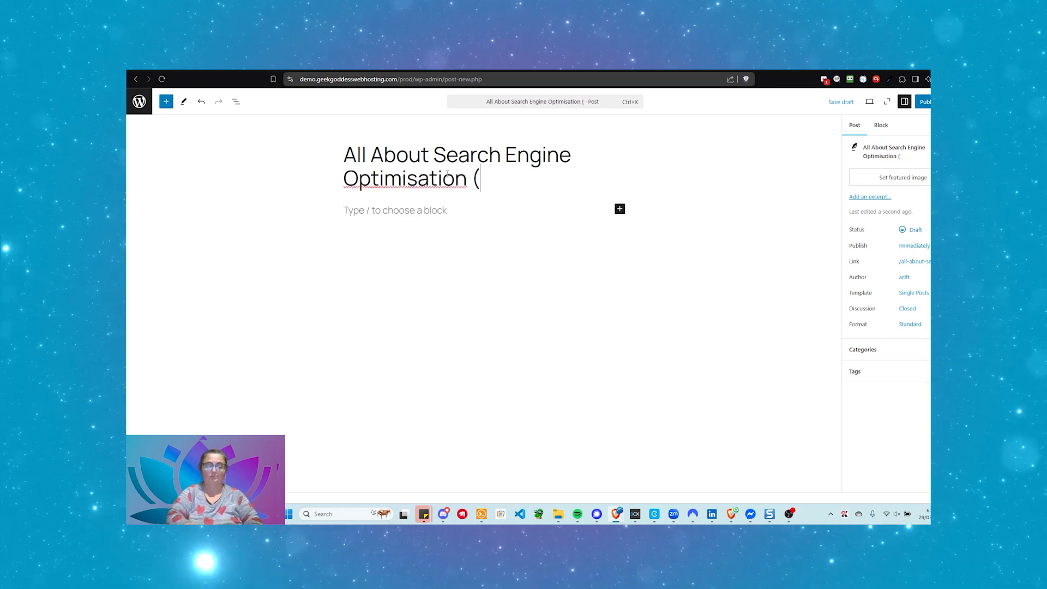
type("SEO)")
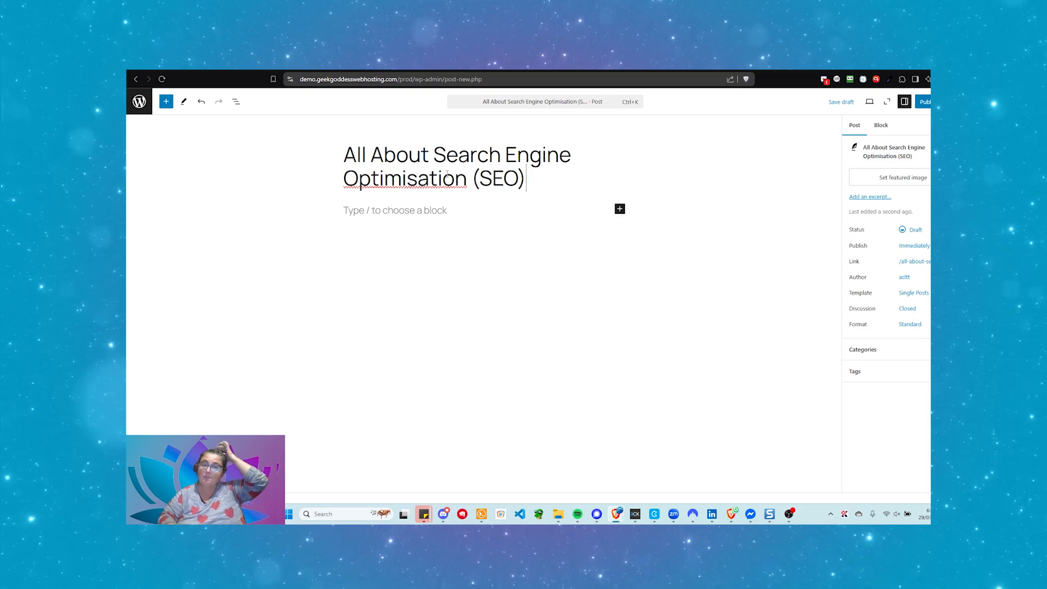
Write the body paragraph "I would write the article here." and start an empty paragraph below it.
left_click(364, 217)
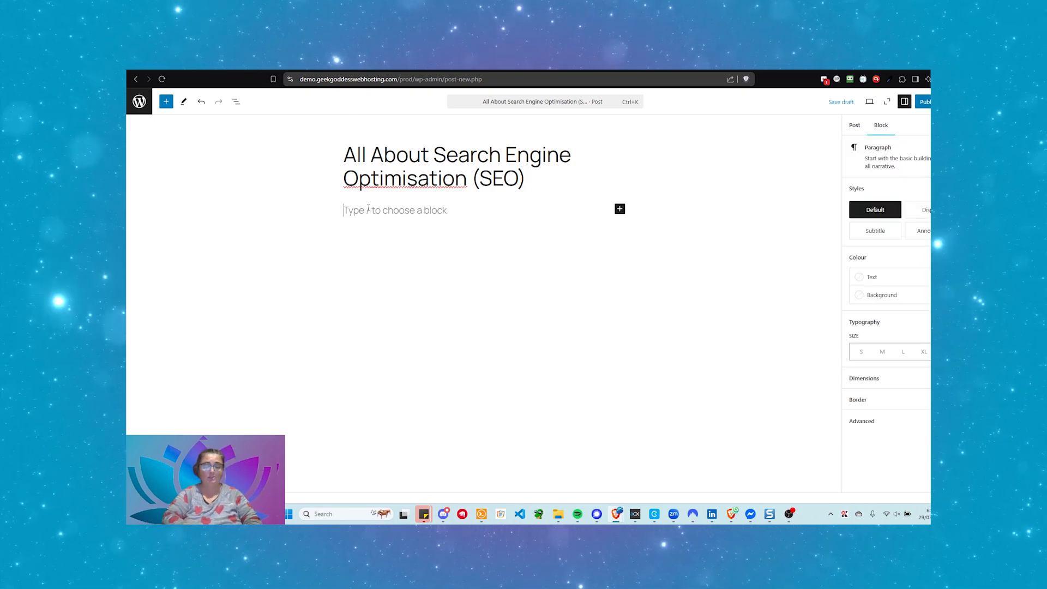
type("I would wri")
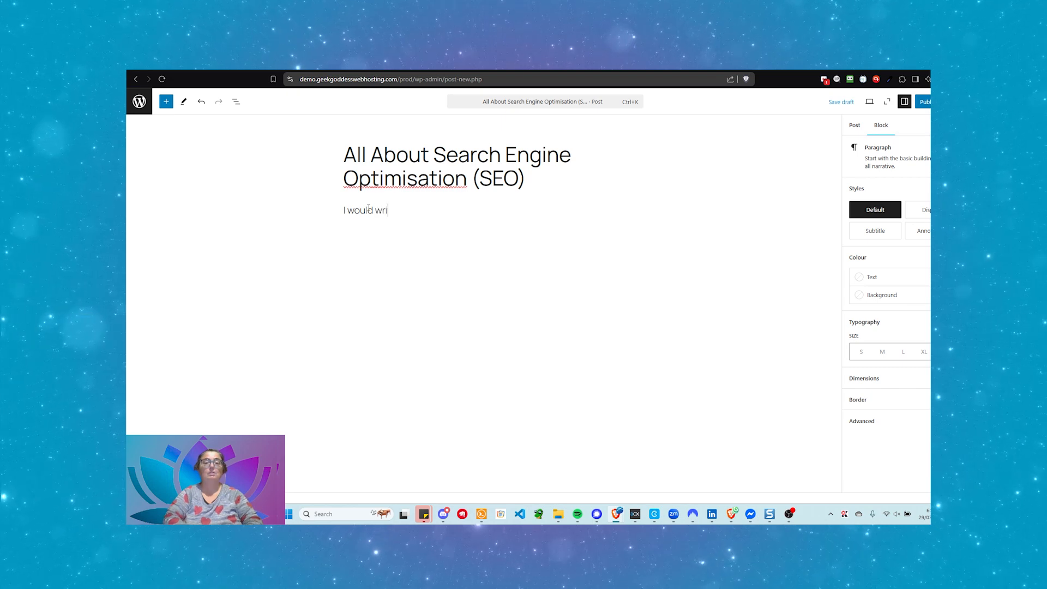
type("te the article here.")
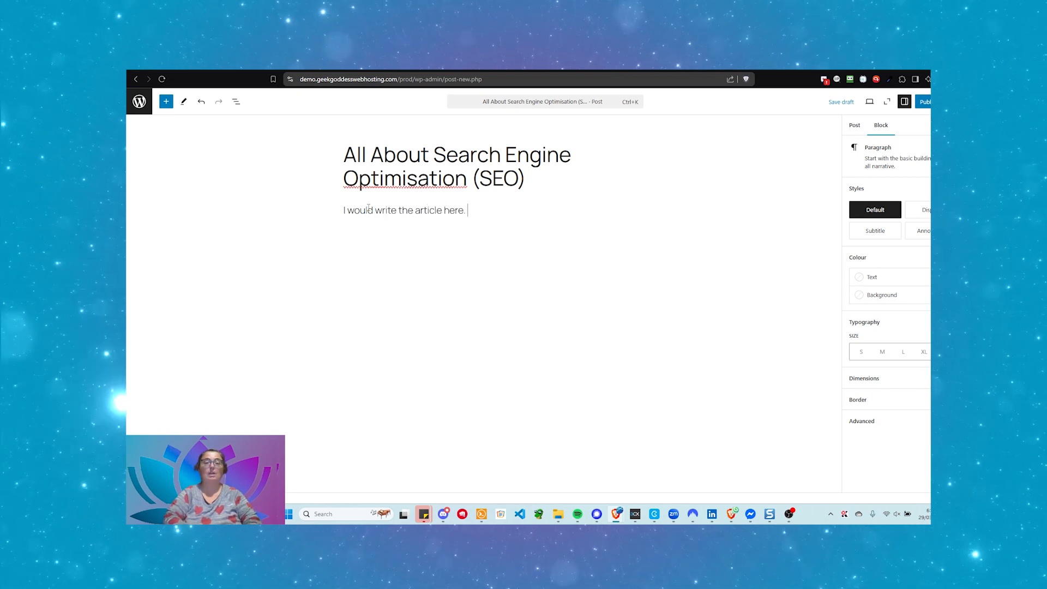
key("Return")
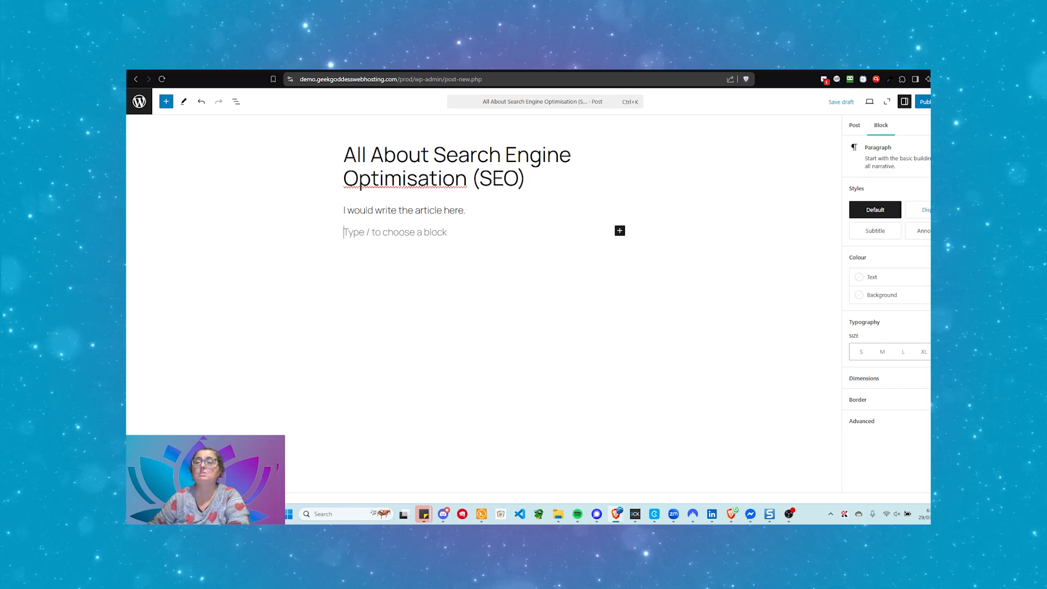
left_click(855, 130)
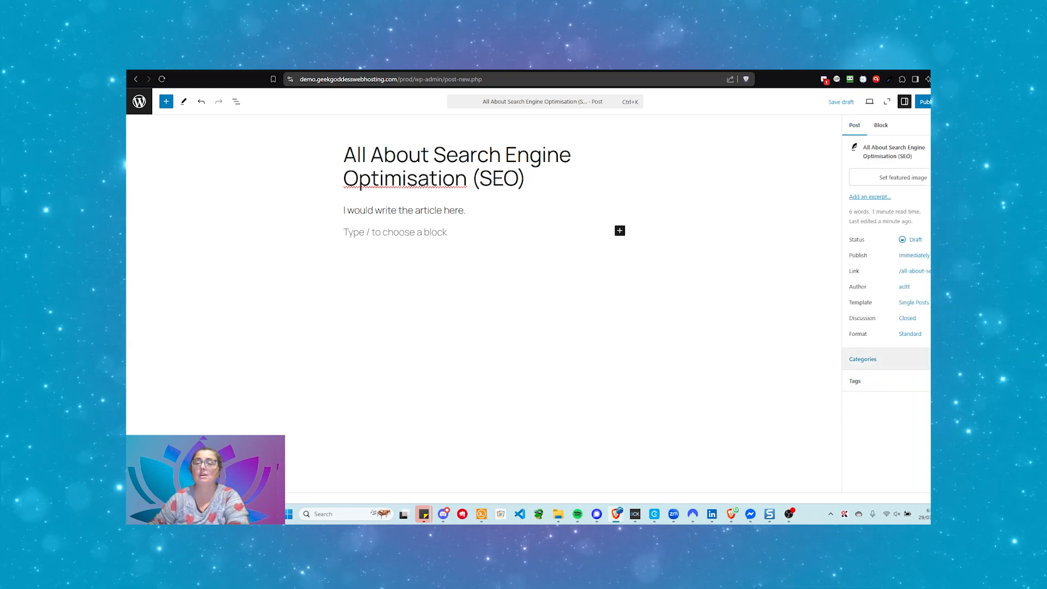
left_click(863, 359)
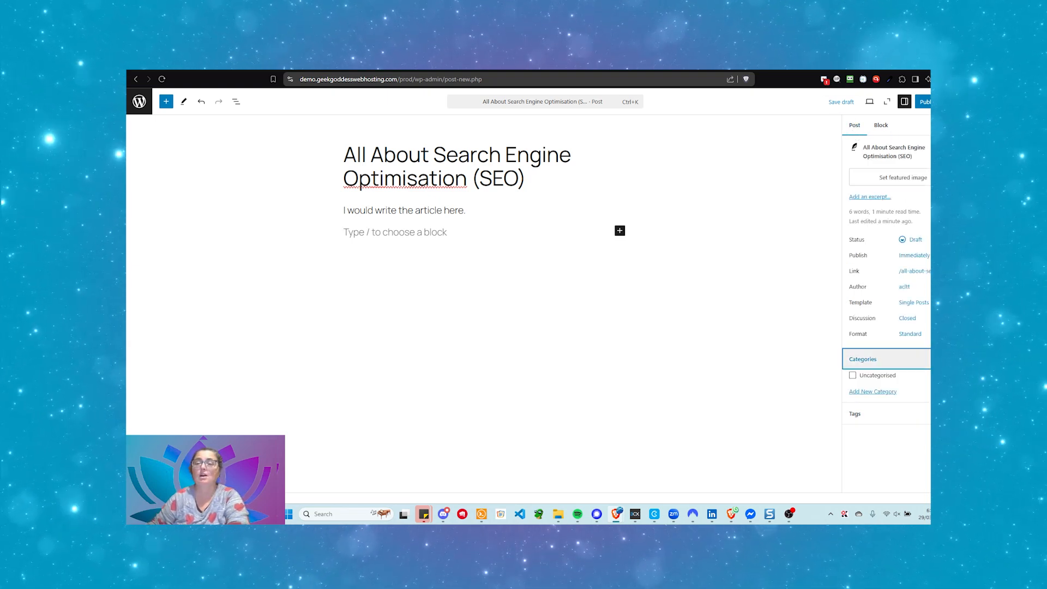
left_click(873, 392)
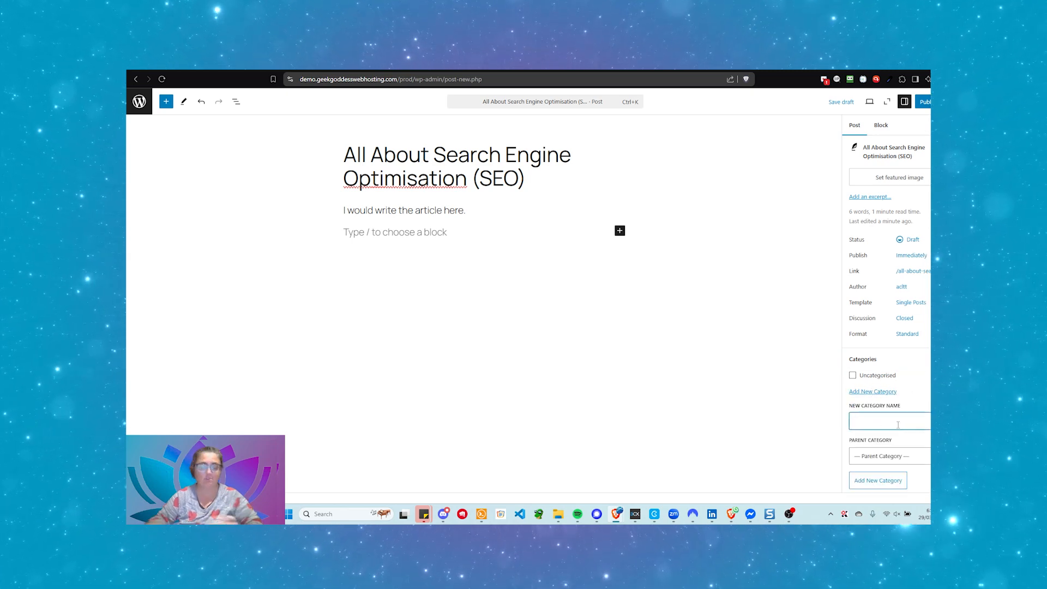
type("Sear")
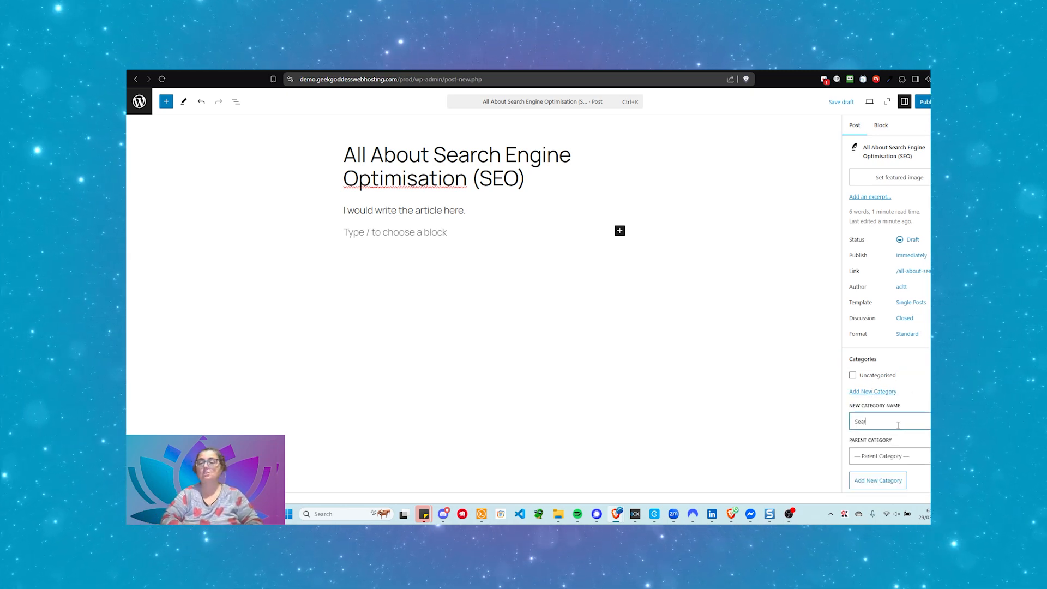
type("ch")
scroll(899, 425, "down", 1)
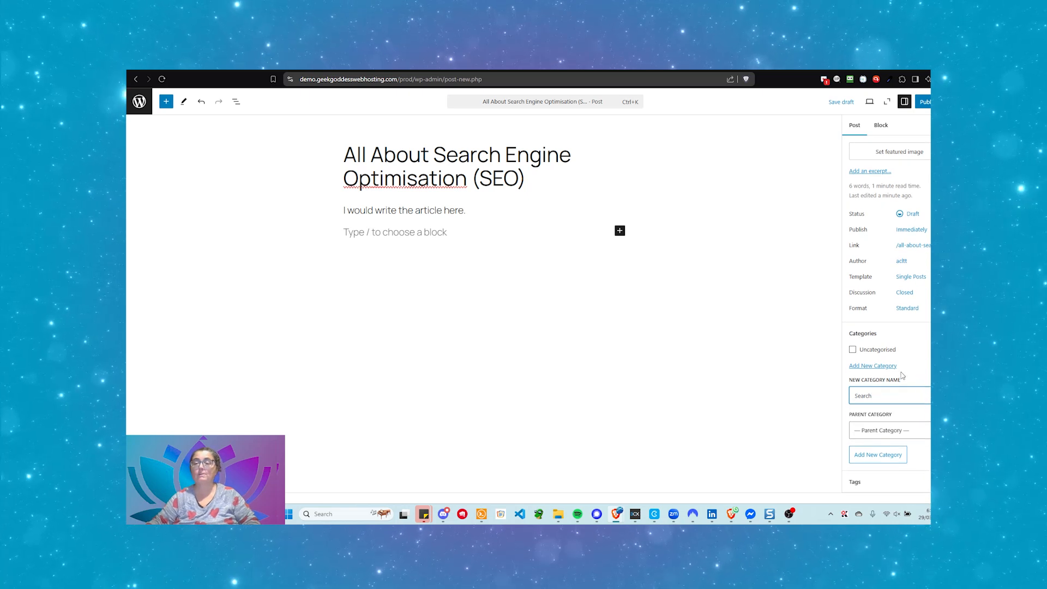
left_click(928, 333)
left_click(928, 360)
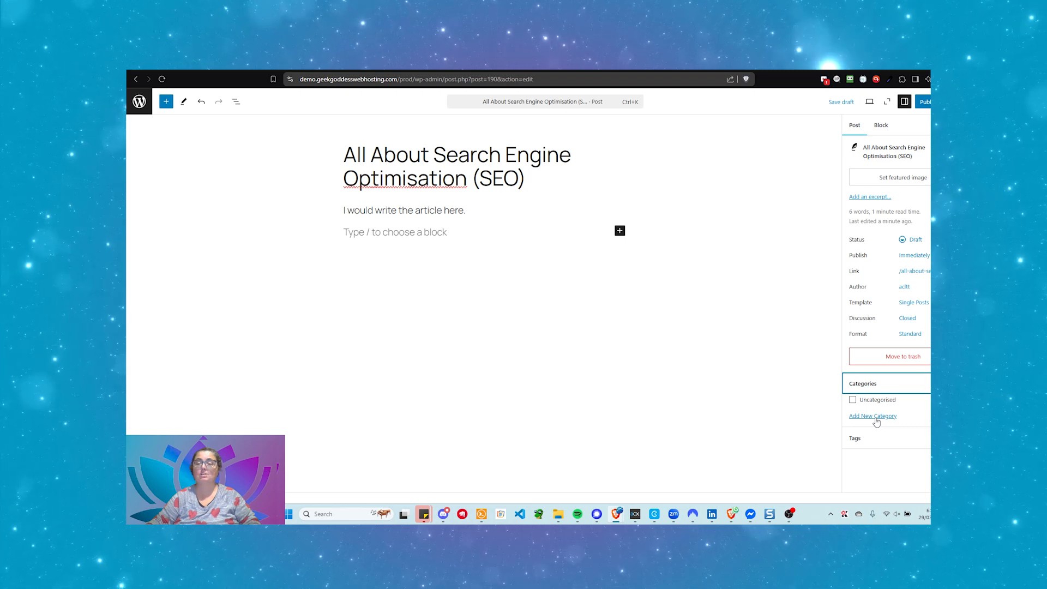
left_click(875, 417)
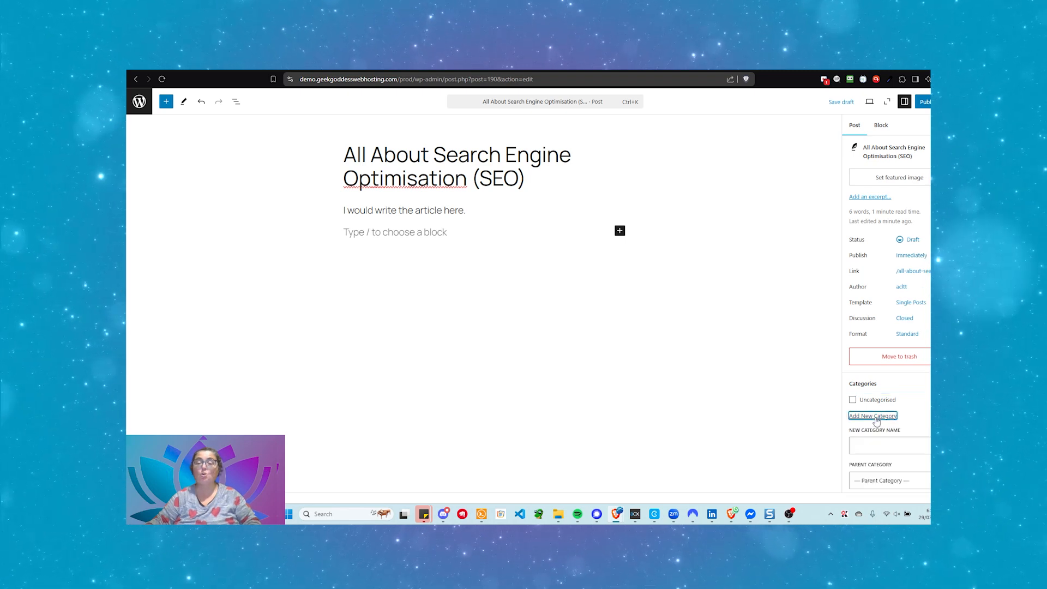
scroll(879, 417, "down", 1)
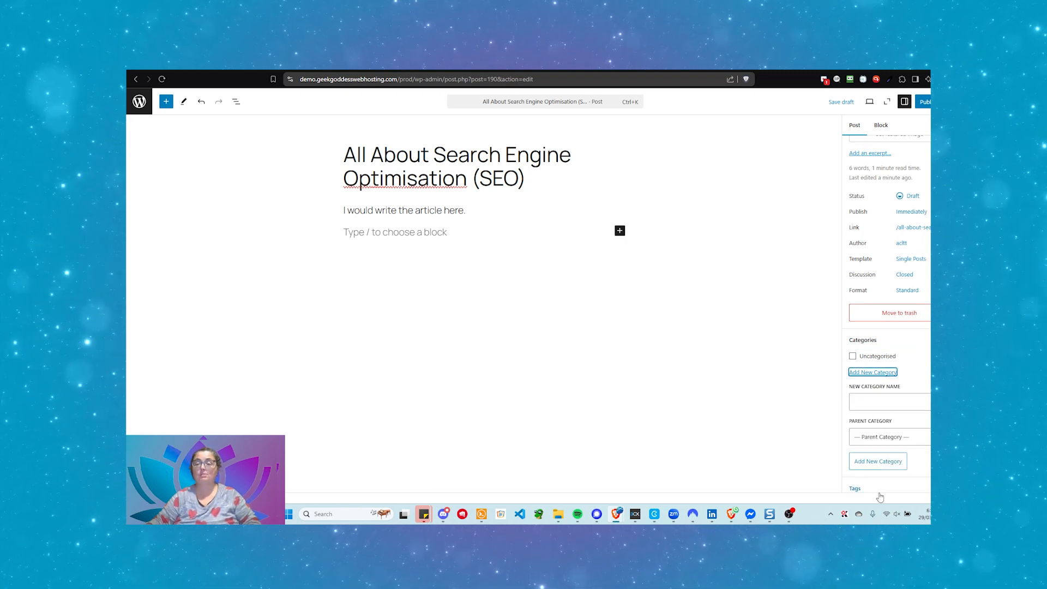
left_click(900, 343)
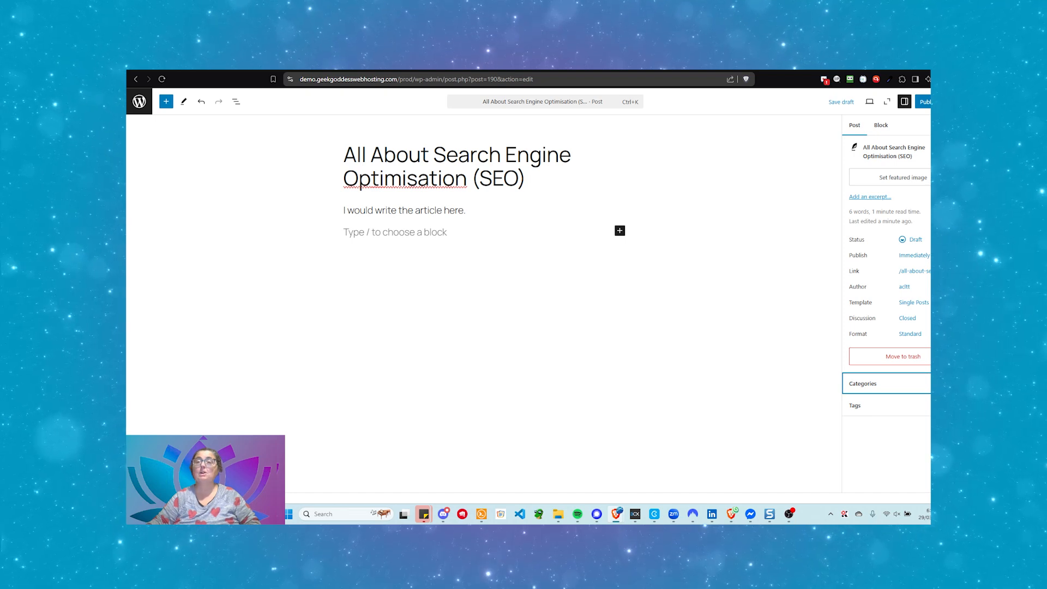
Publish the post without choosing a category and view it on the live site.
left_click(925, 102)
left_click(922, 102)
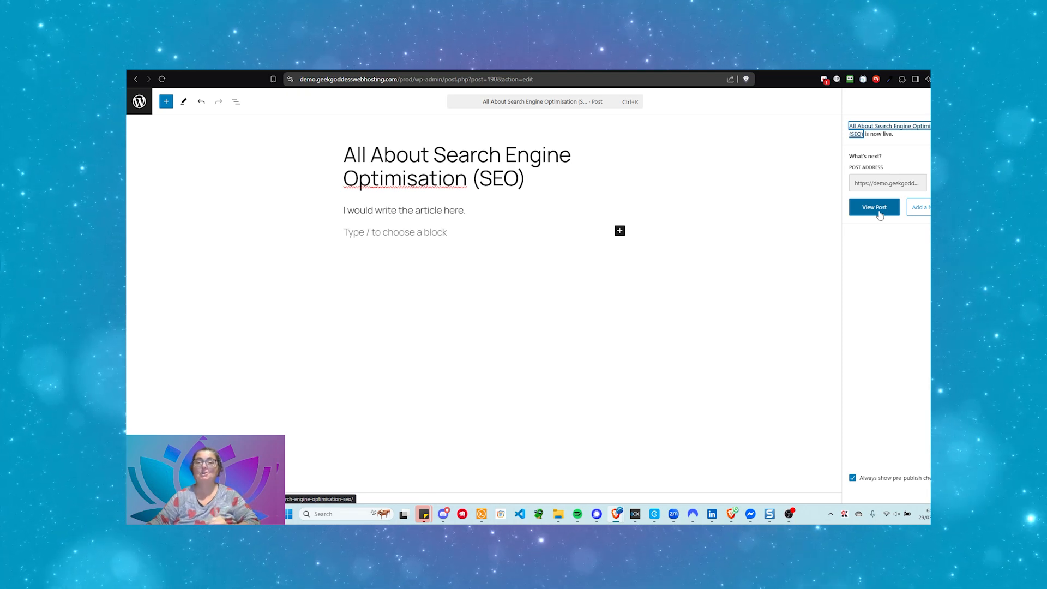
left_click(875, 207)
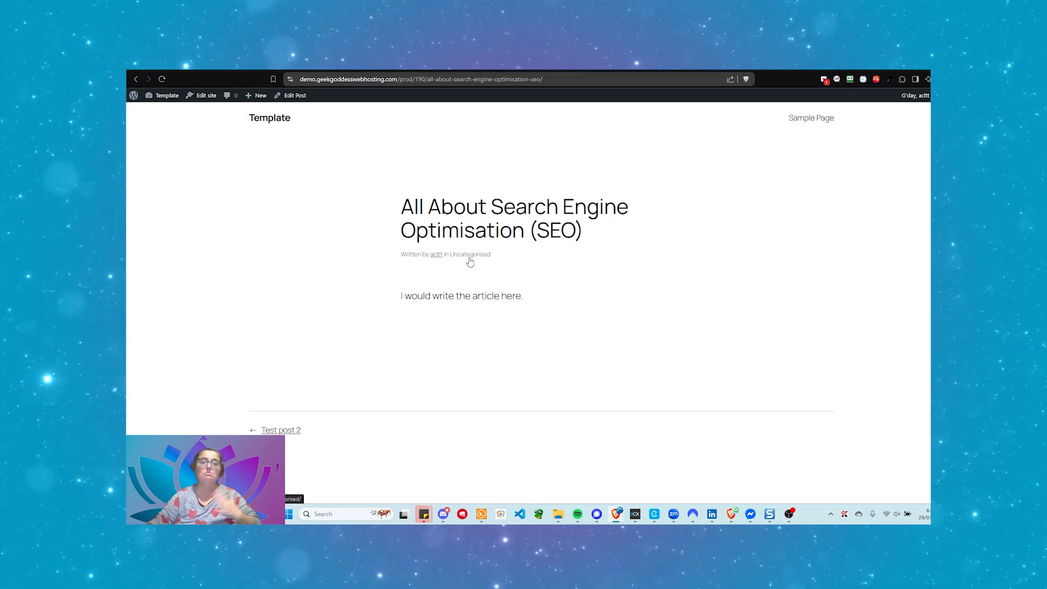
Return to the post editor and add a new category named "Search Engine Optimisation" to the post.
left_click(139, 81)
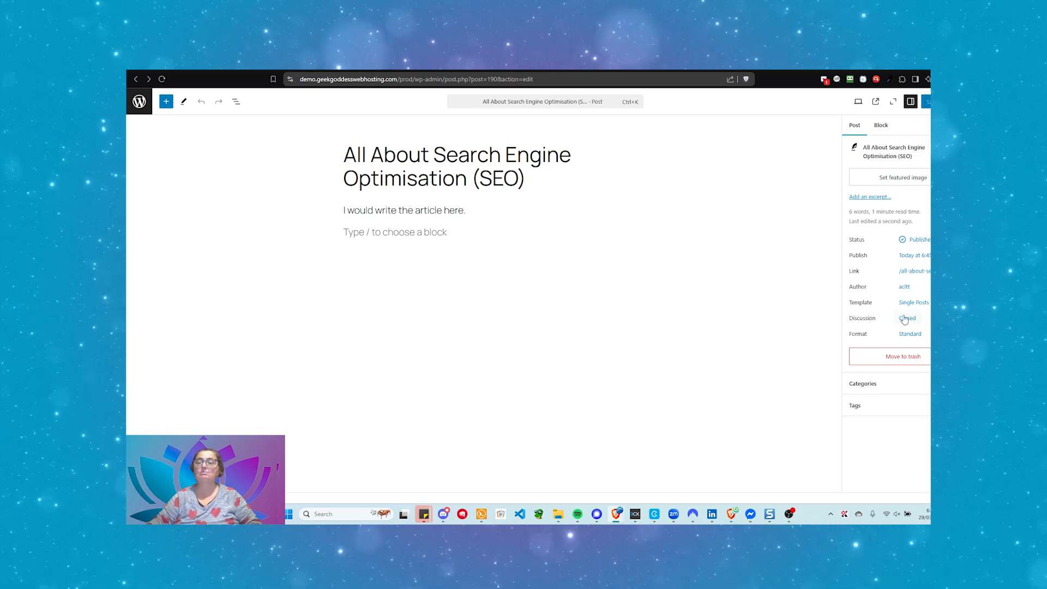
left_click(867, 385)
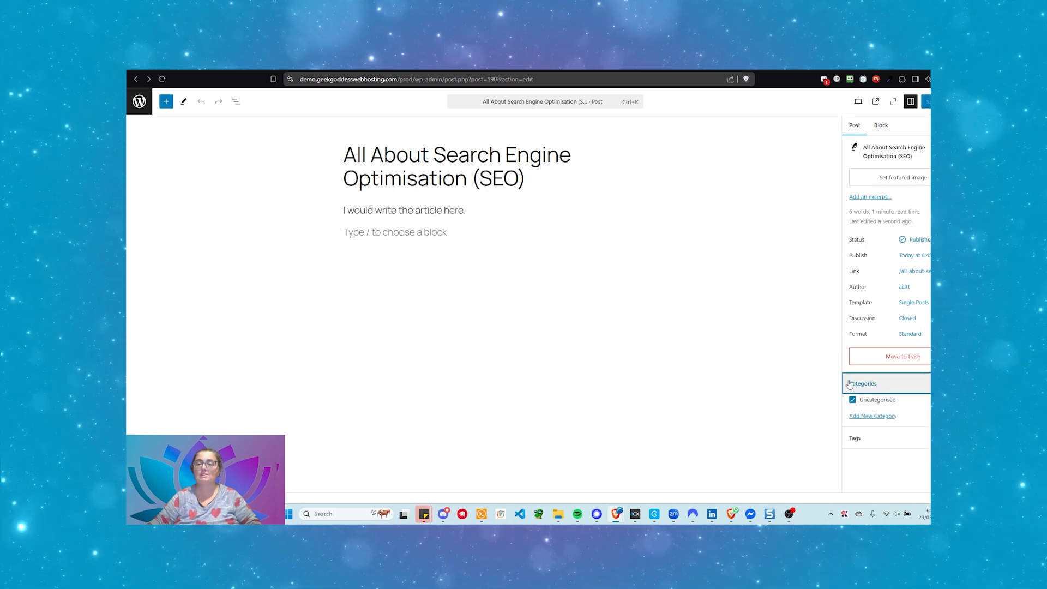
left_click(875, 416)
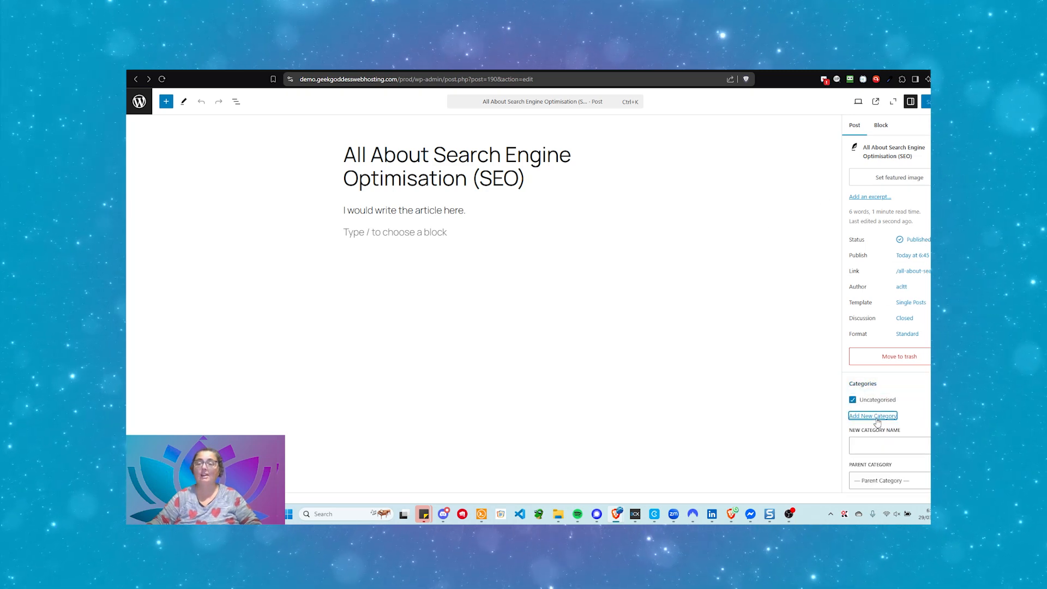
left_click(870, 446)
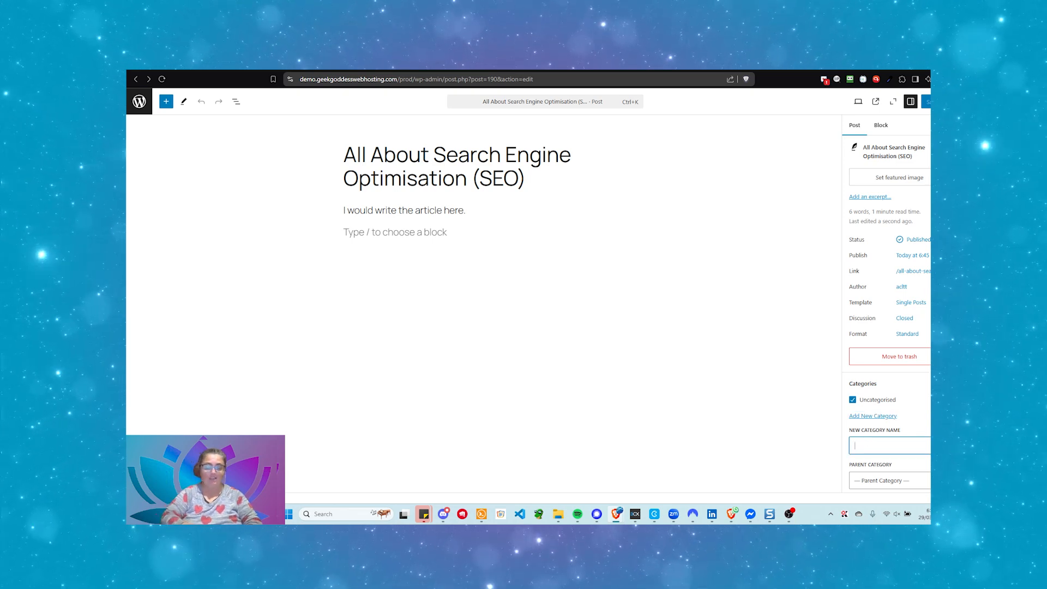
type("Search Engi")
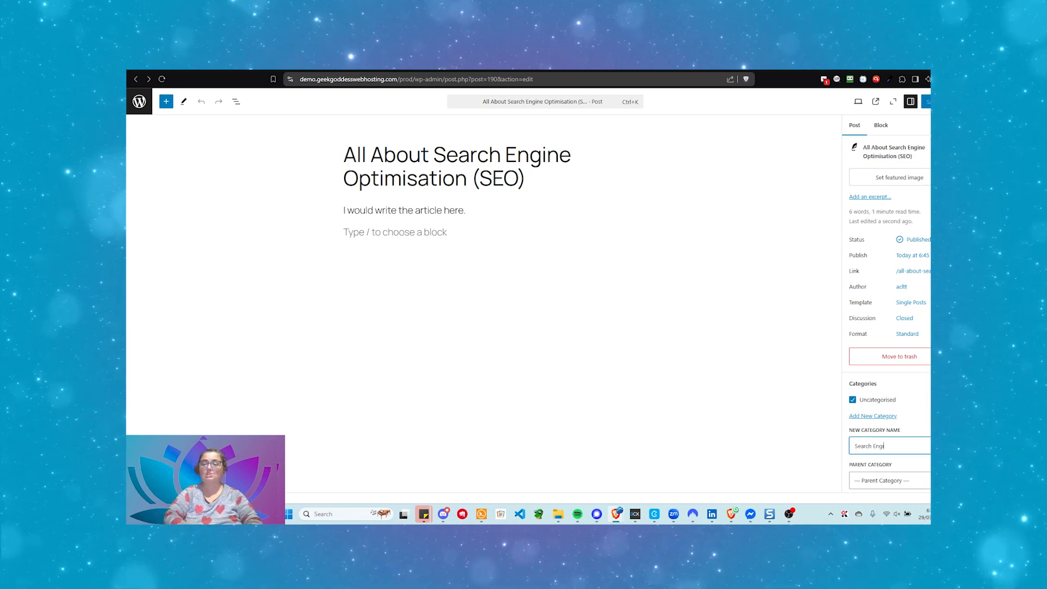
type("ne Optim")
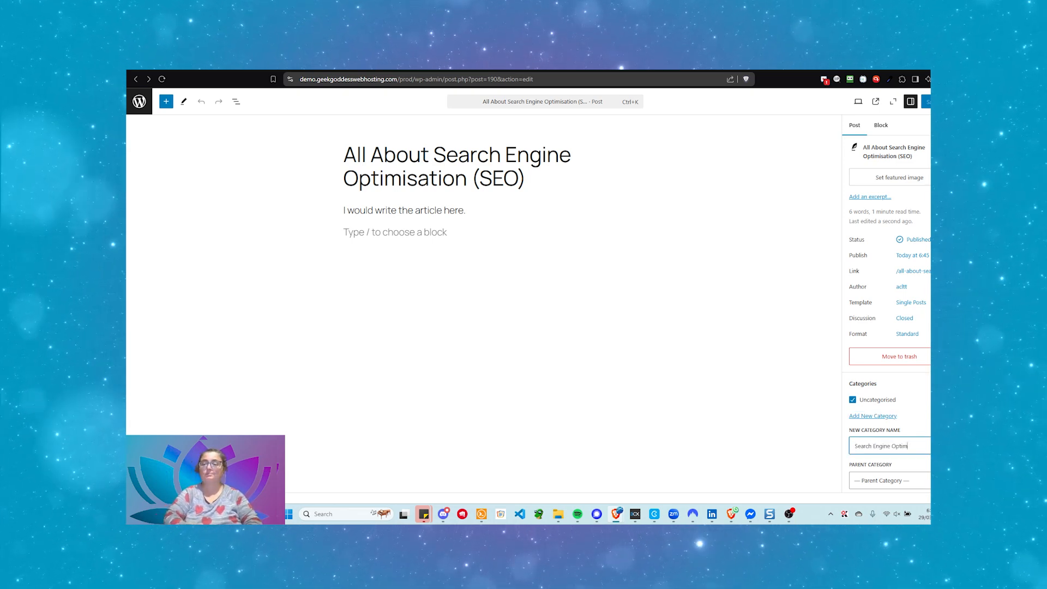
type("isation")
scroll(887, 314, "down", 1)
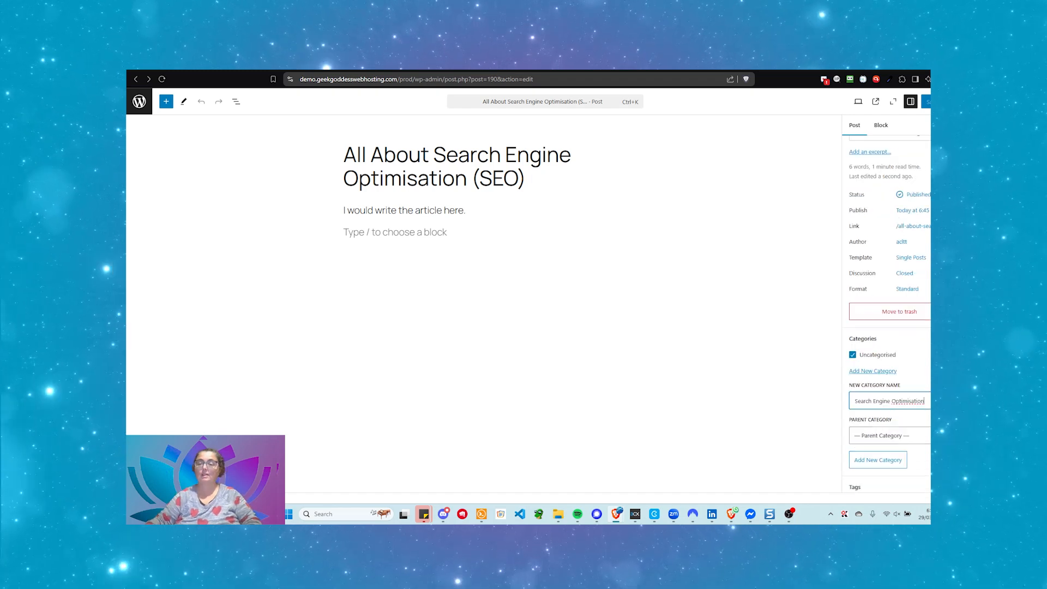
left_click(884, 456)
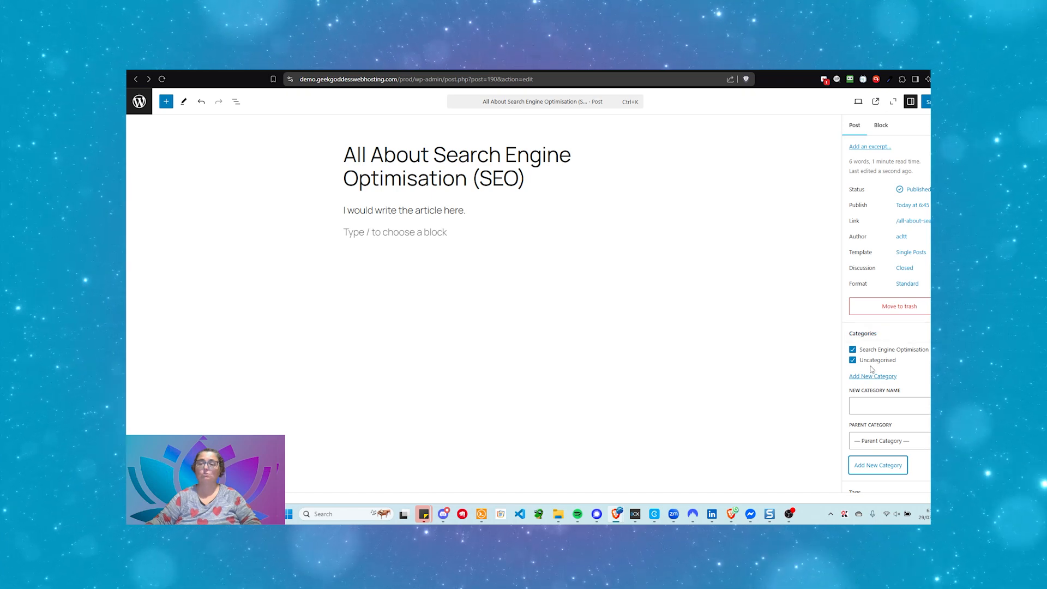
Save the post's category change and view the updated post on the live site.
left_click(927, 102)
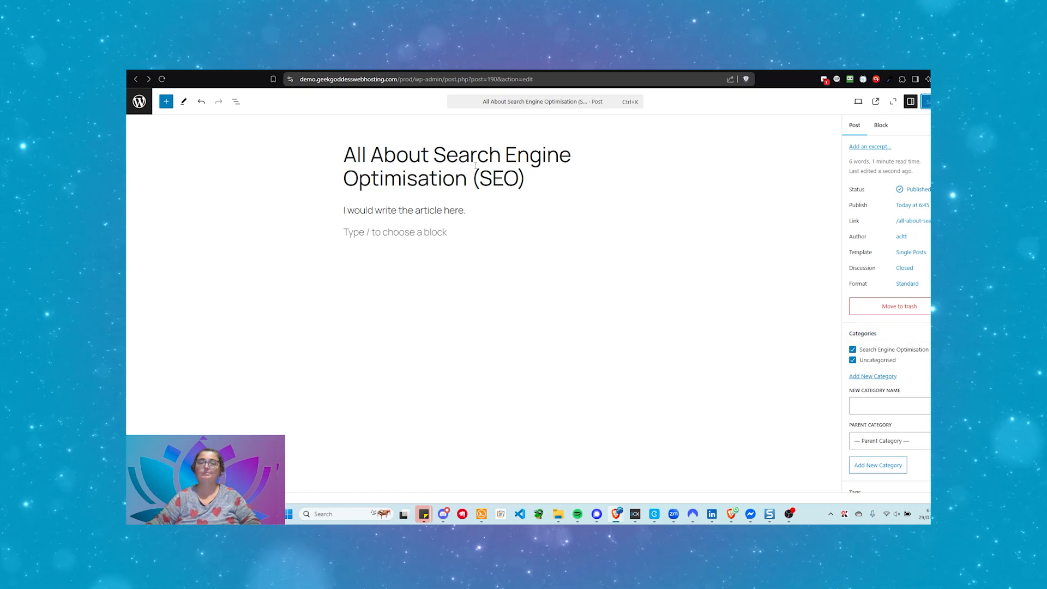
left_click(877, 103)
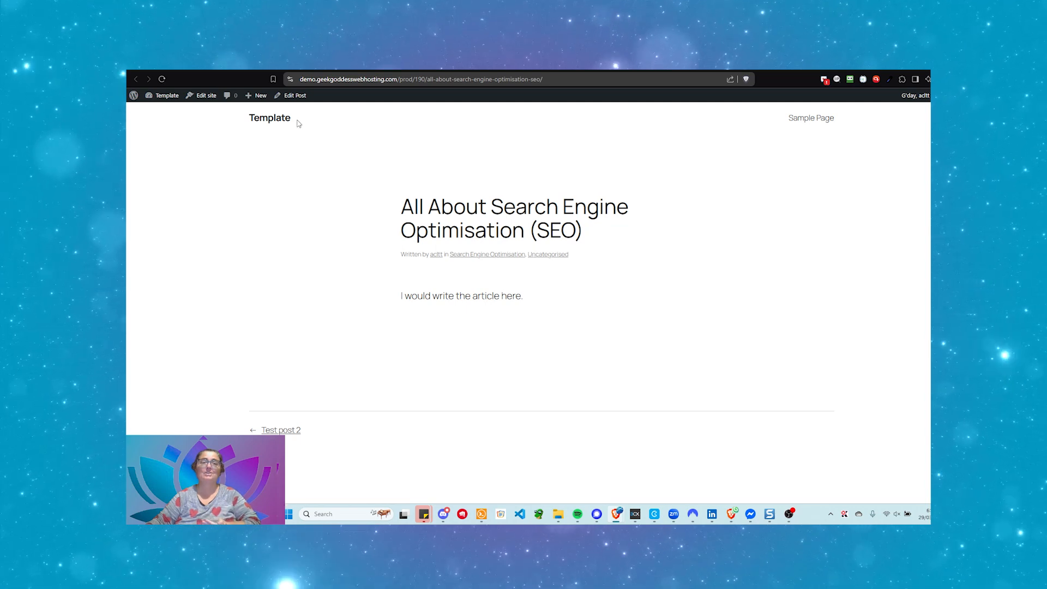
Return to the SEO post's editor and try unassigning the Uncategorised category, restoring it each time.
left_click(198, 64)
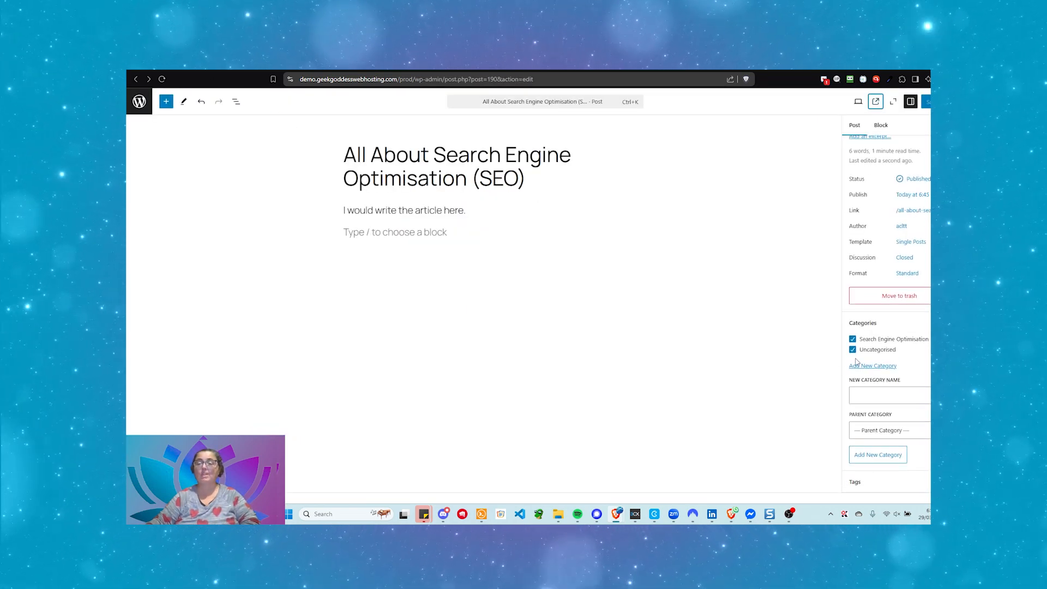
left_click(853, 350)
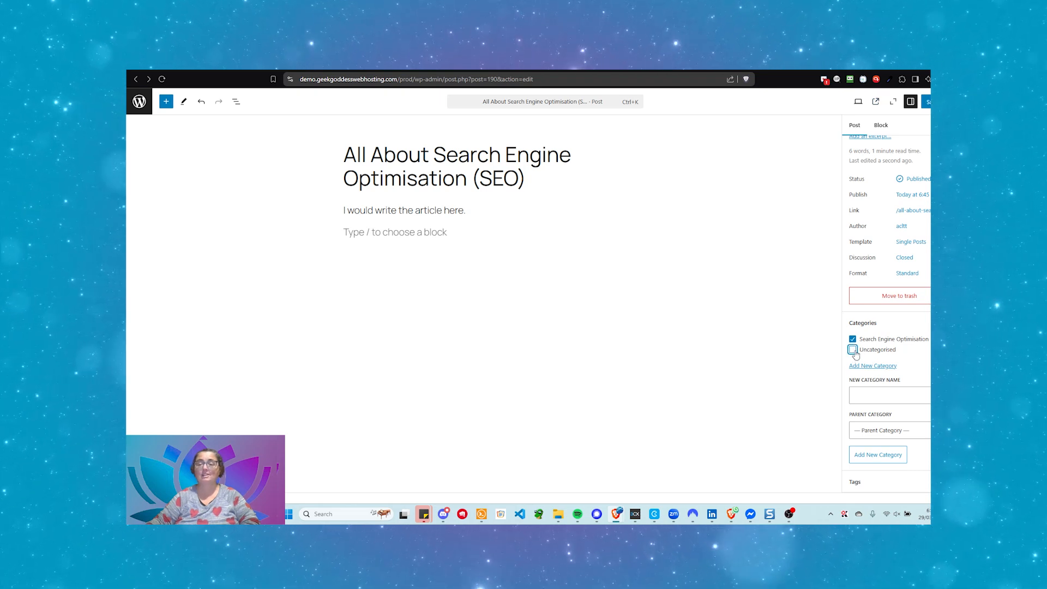
left_click(853, 350)
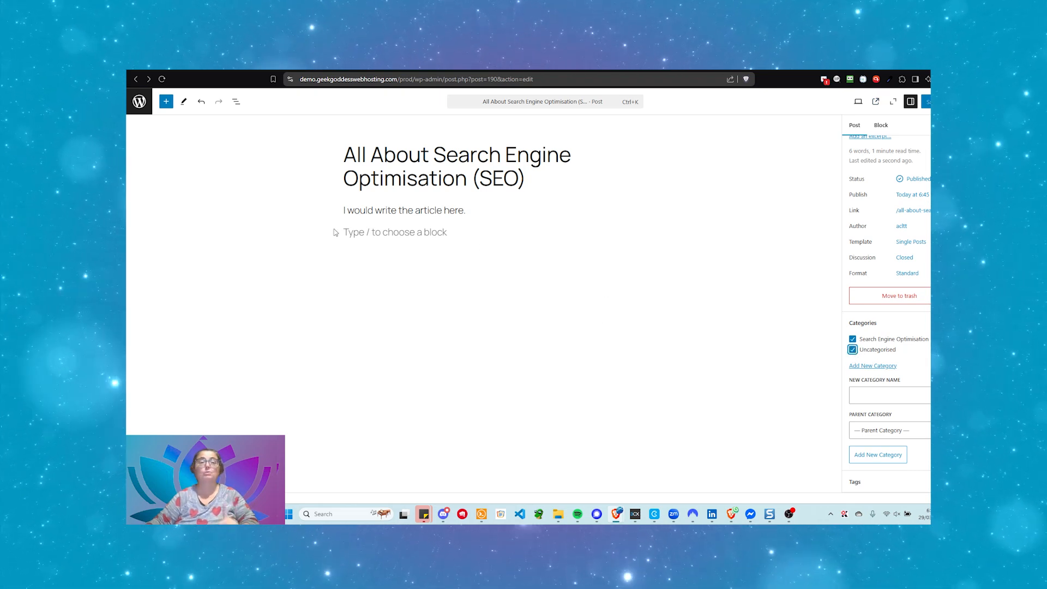
left_click(852, 349)
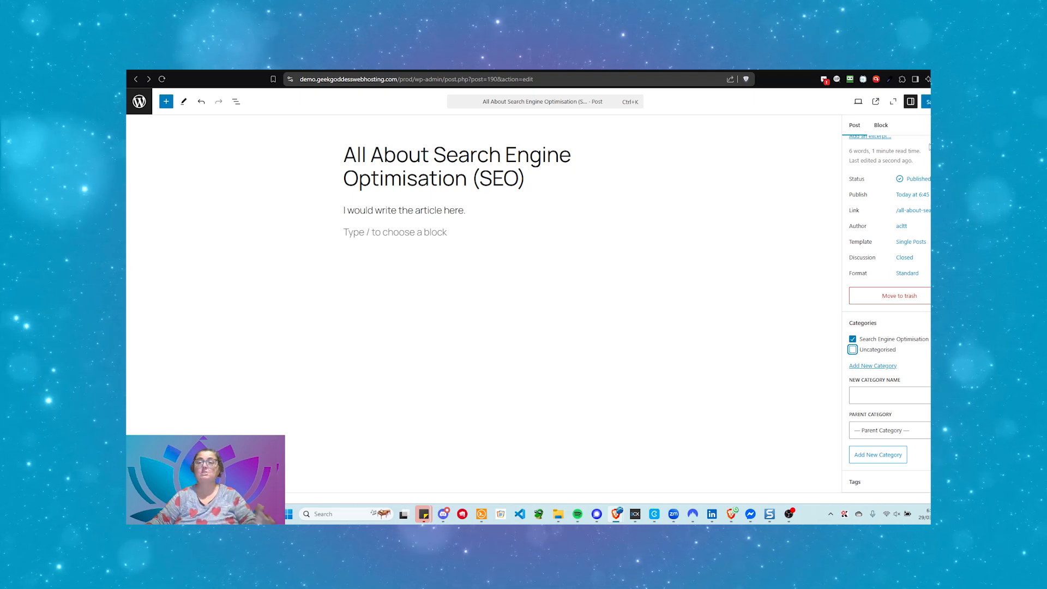
left_click(853, 350)
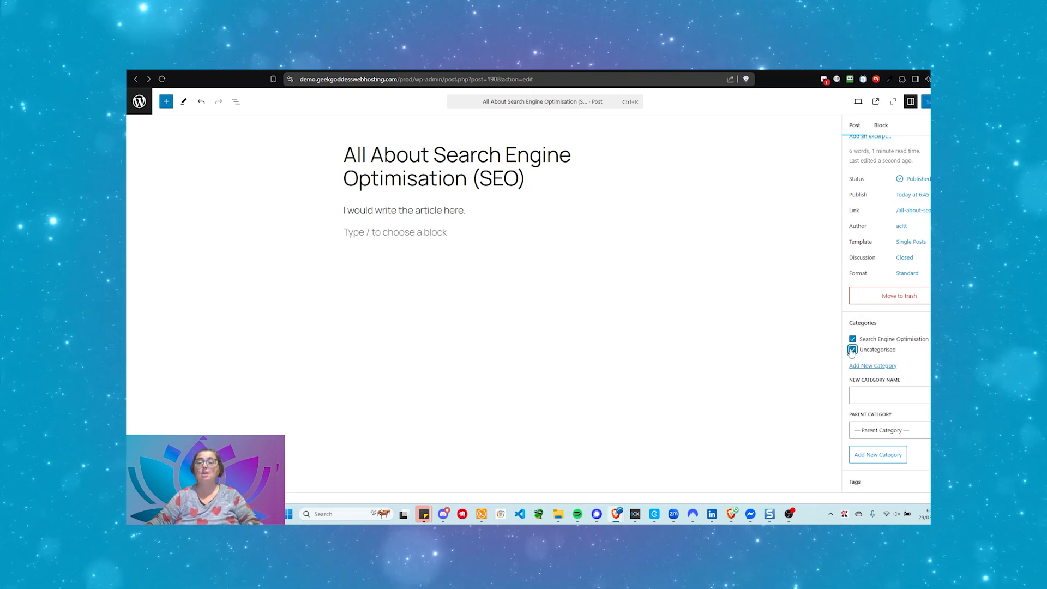
Open "Test post 2" from the posts list, assign it the Search Engine Optimisation category as well, and save it.
left_click(139, 101)
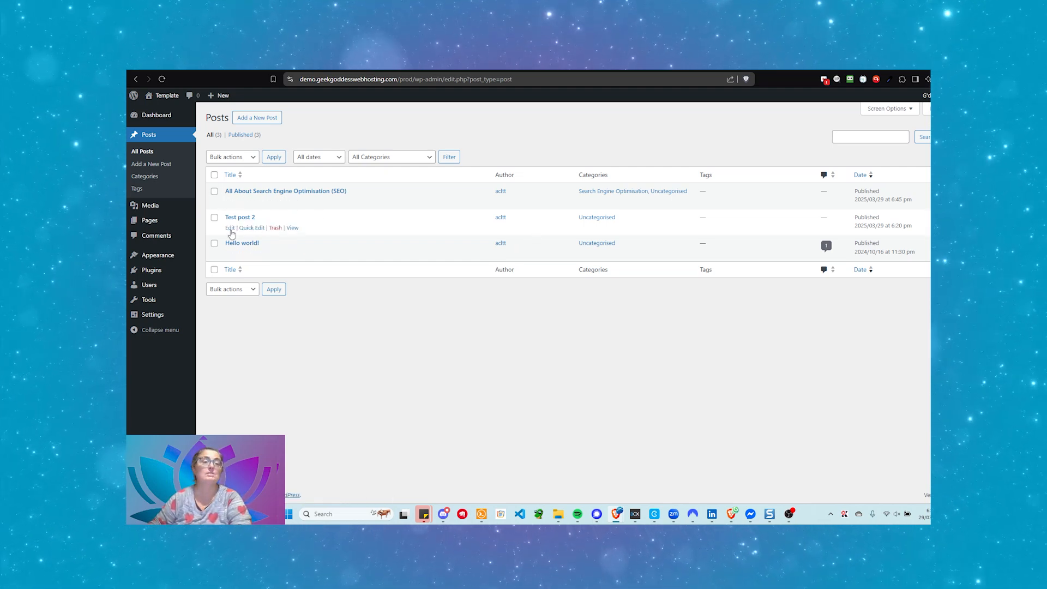
left_click(230, 229)
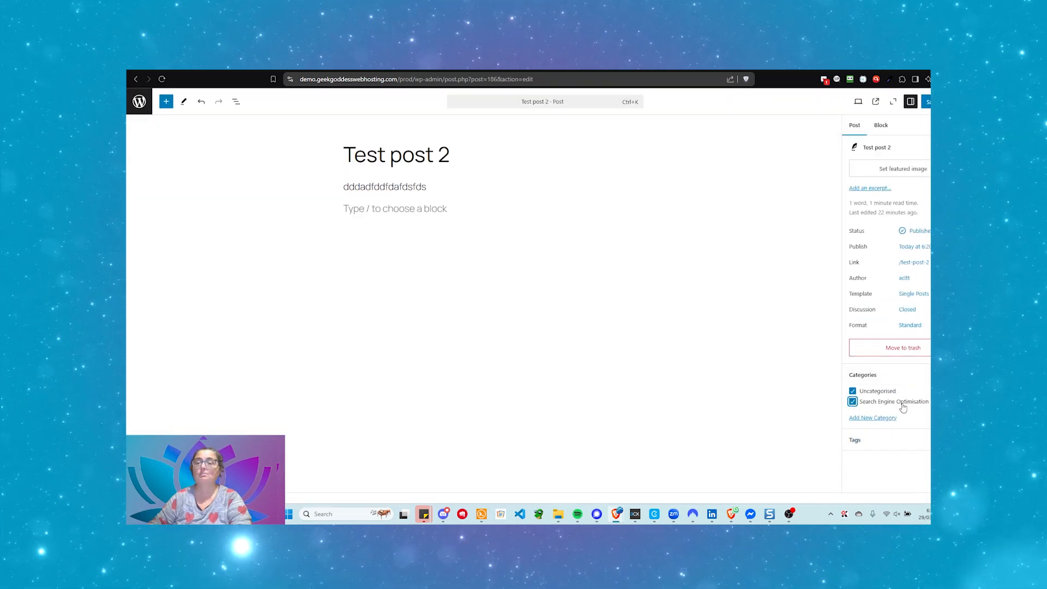
left_click(926, 101)
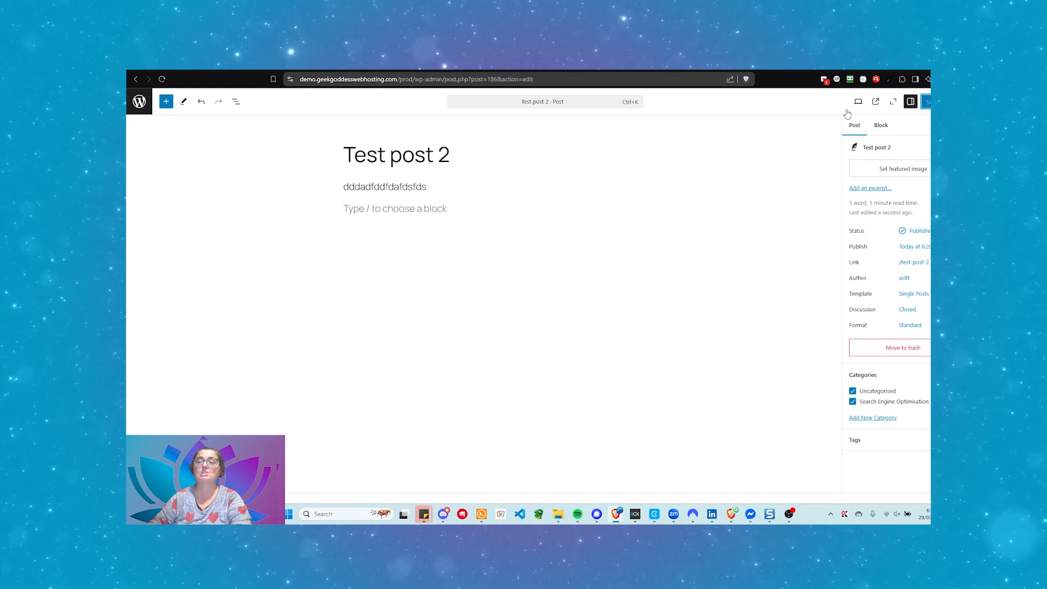
Bulk edit "All About Search Engine Optimisation (SEO)" and "Test post 2" in the posts list to remove the Uncategorised category from both.
left_click(139, 102)
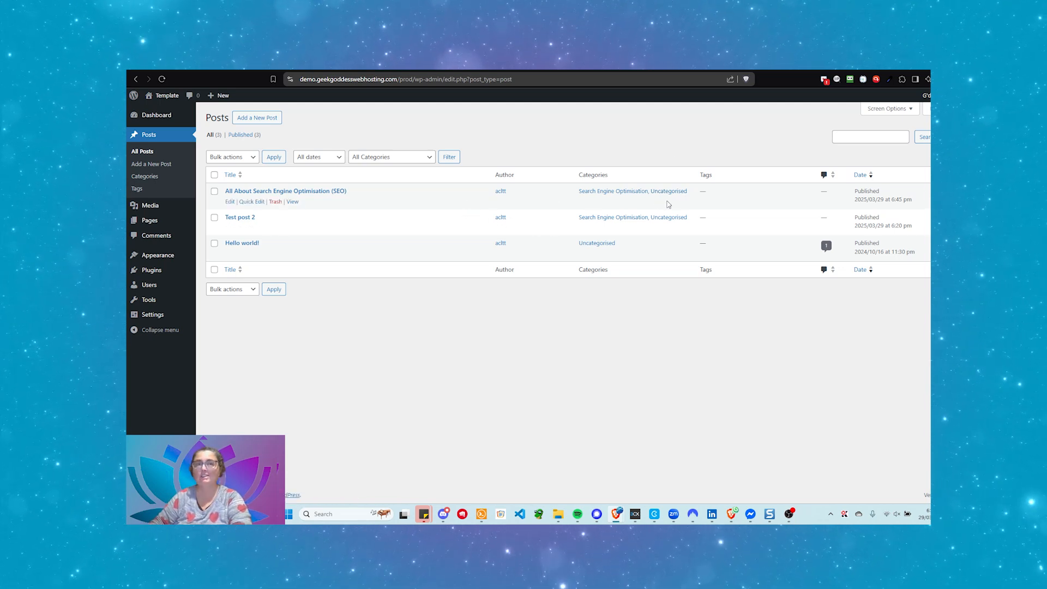
left_click(215, 192)
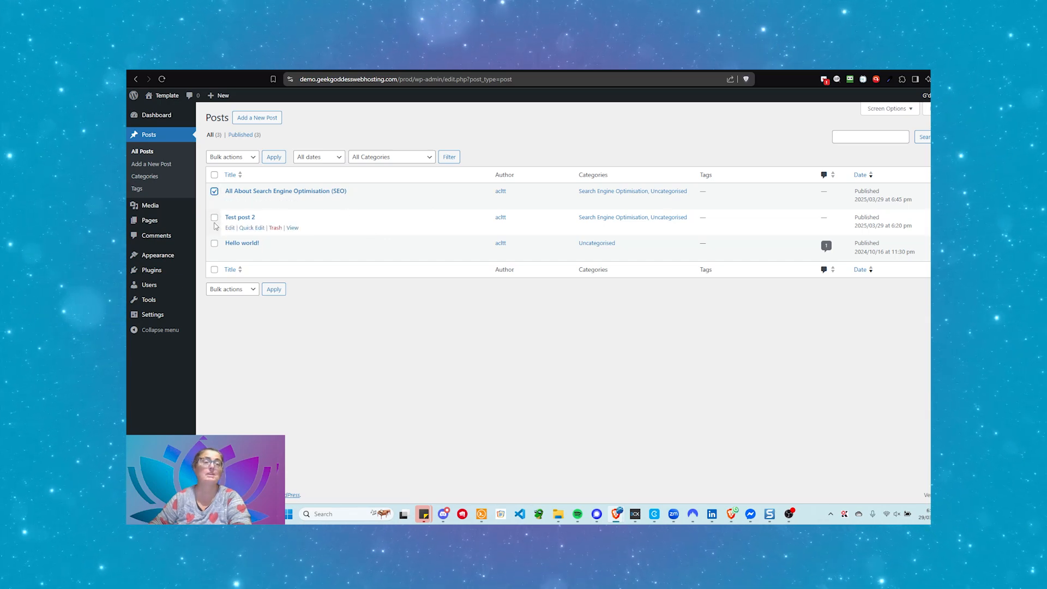
left_click(215, 219)
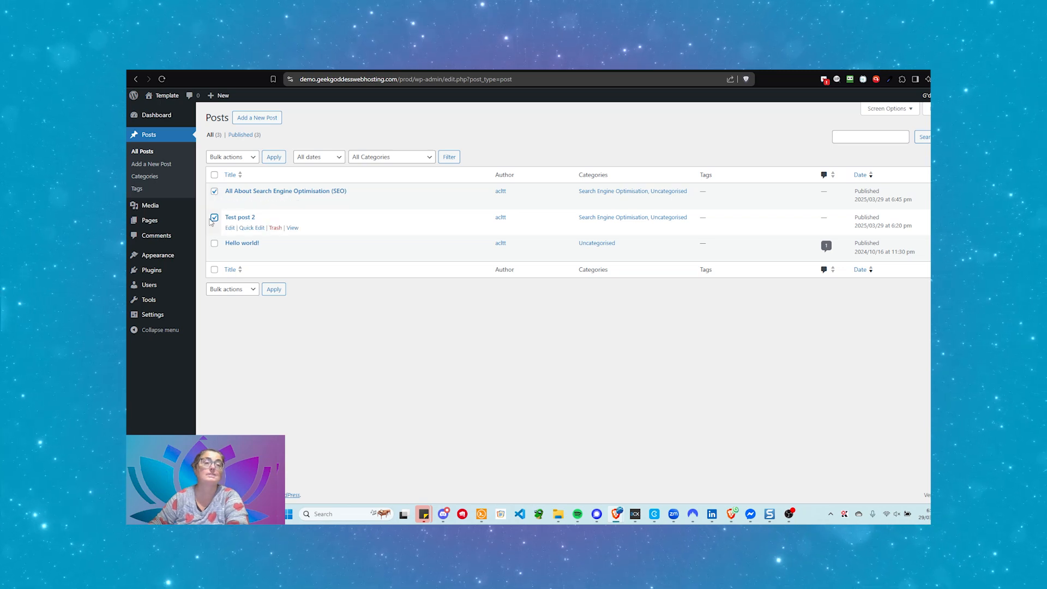
left_click(233, 158)
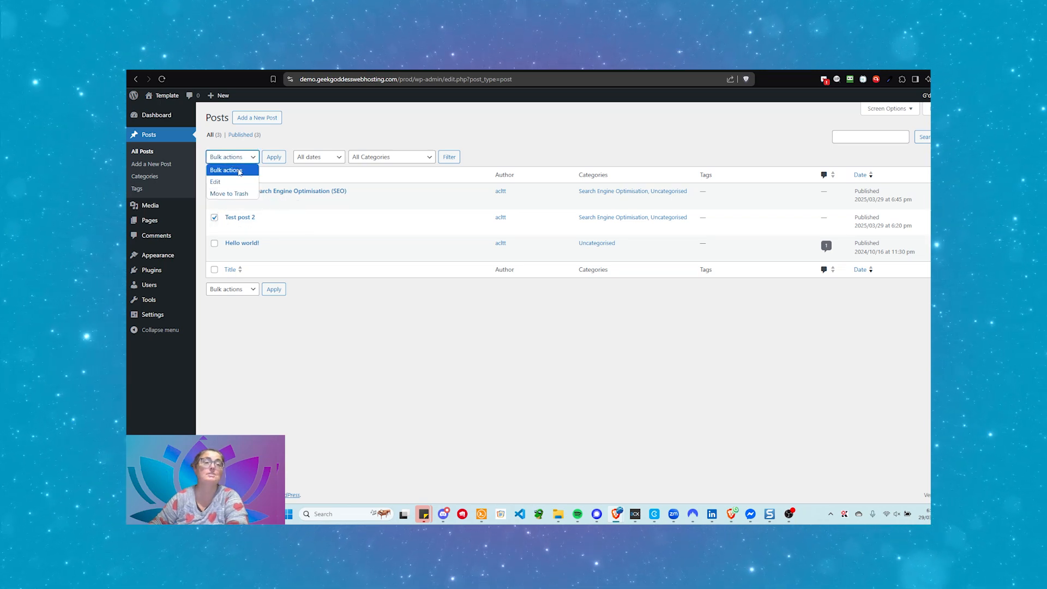
left_click(232, 184)
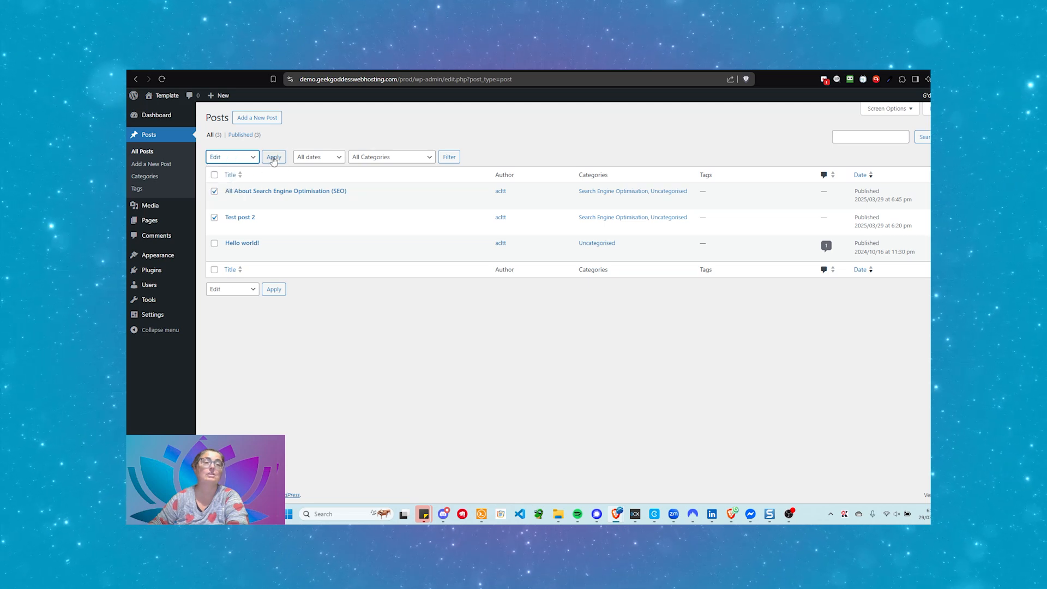
left_click(274, 158)
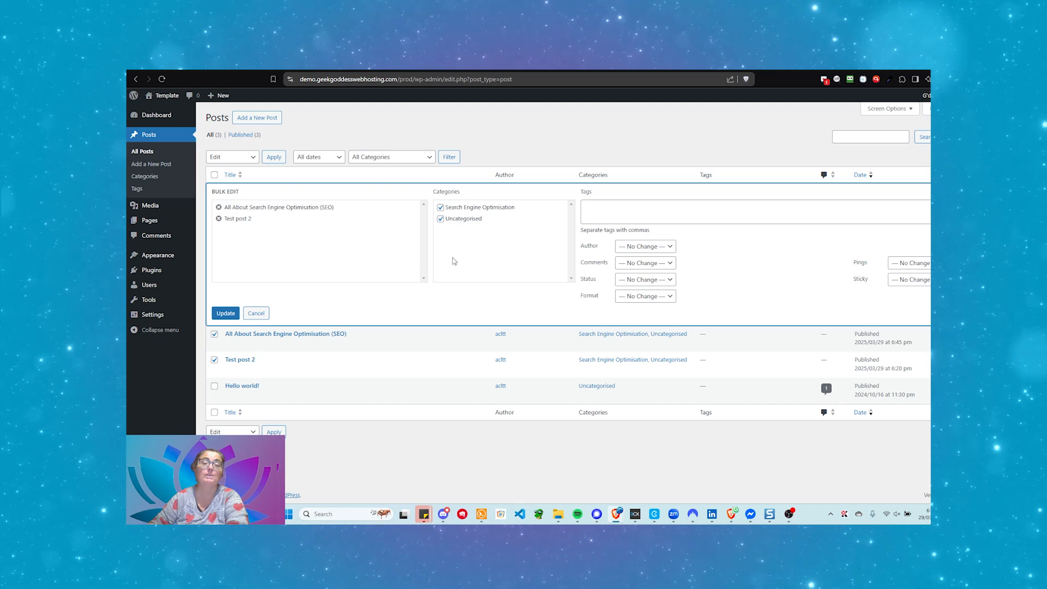
left_click(443, 219)
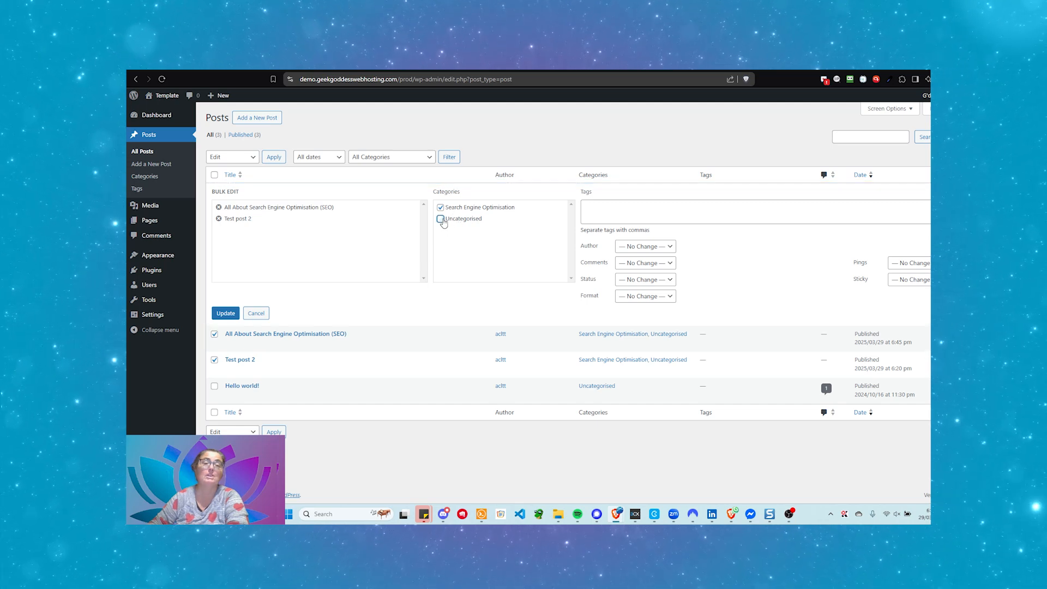
left_click(226, 314)
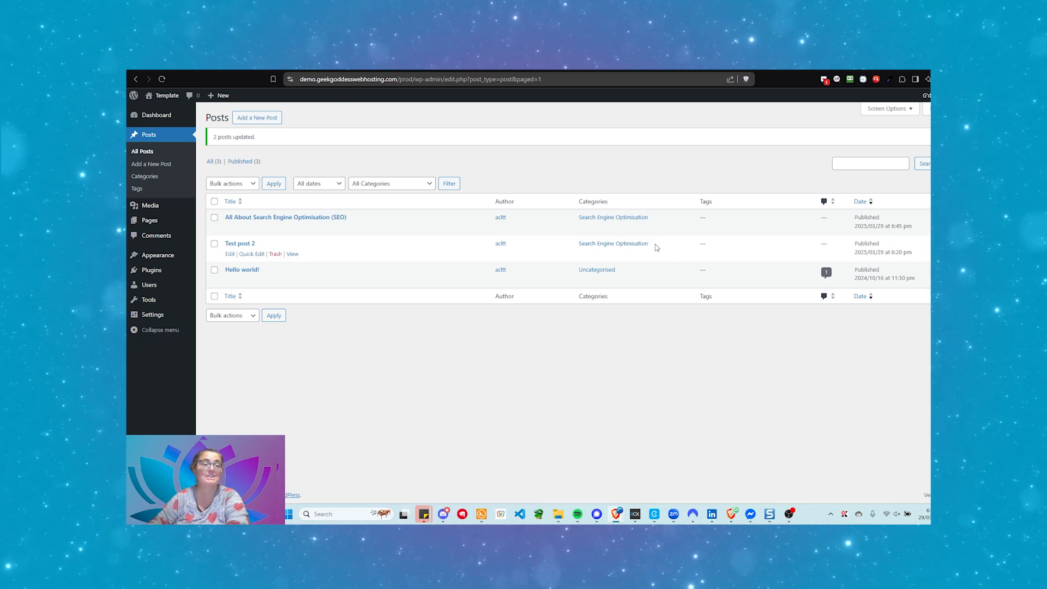
Add a new category named "SEO" on the site's category management page.
left_click(151, 177)
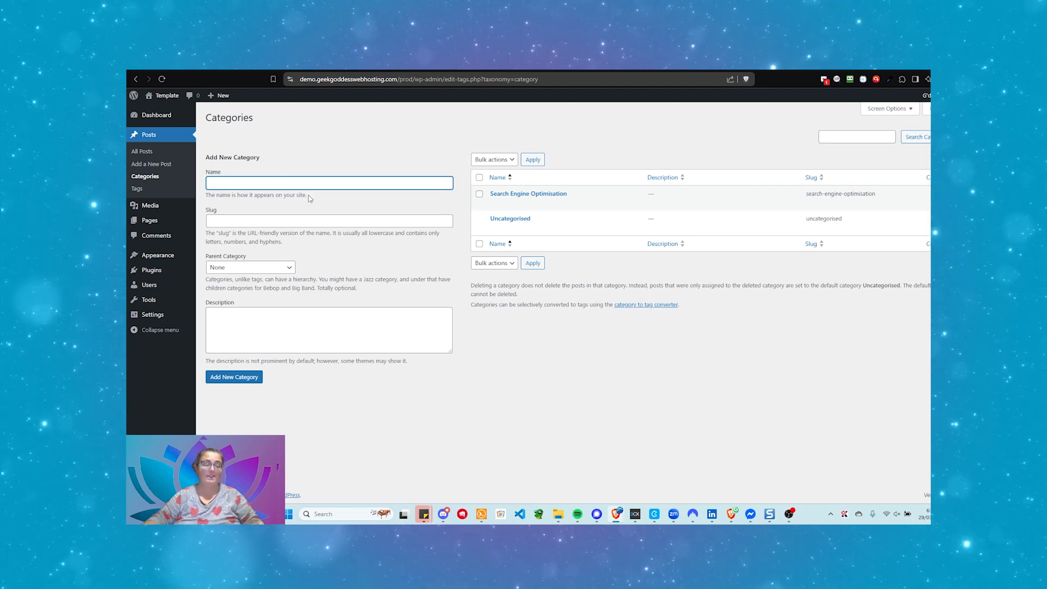
type("SEO")
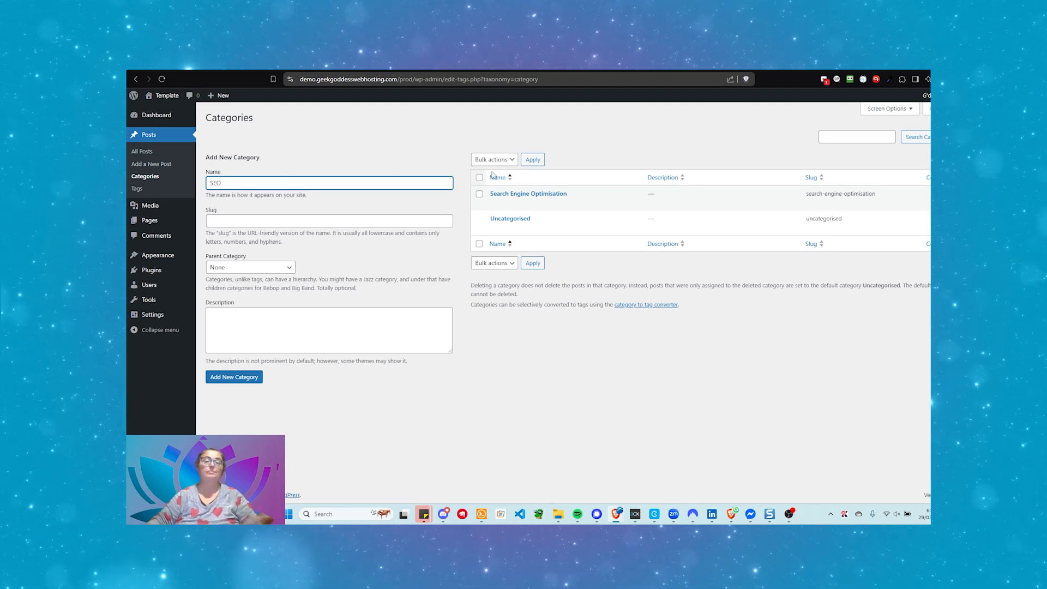
left_click(234, 377)
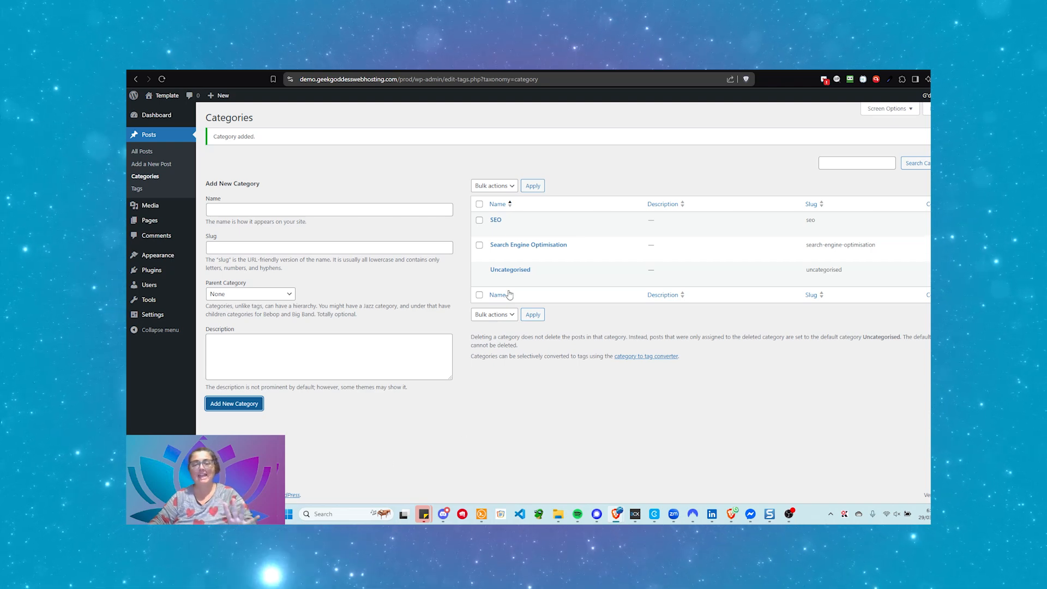
Bulk edit "All About Search Engine Optimisation (SEO)" and "Test post 2" to assign the SEO category to both posts.
left_click(143, 151)
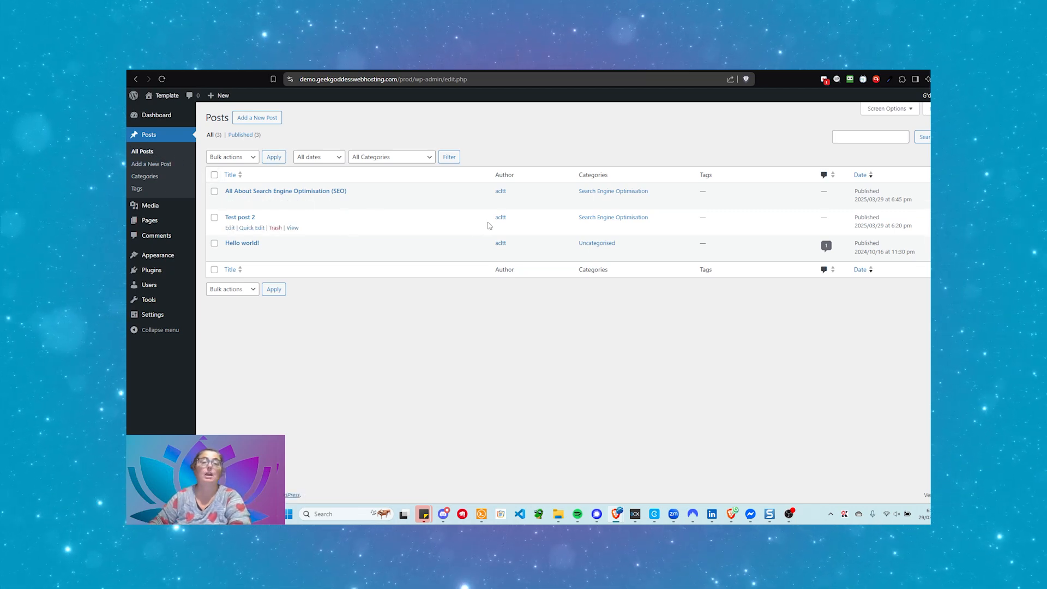
left_click(214, 192)
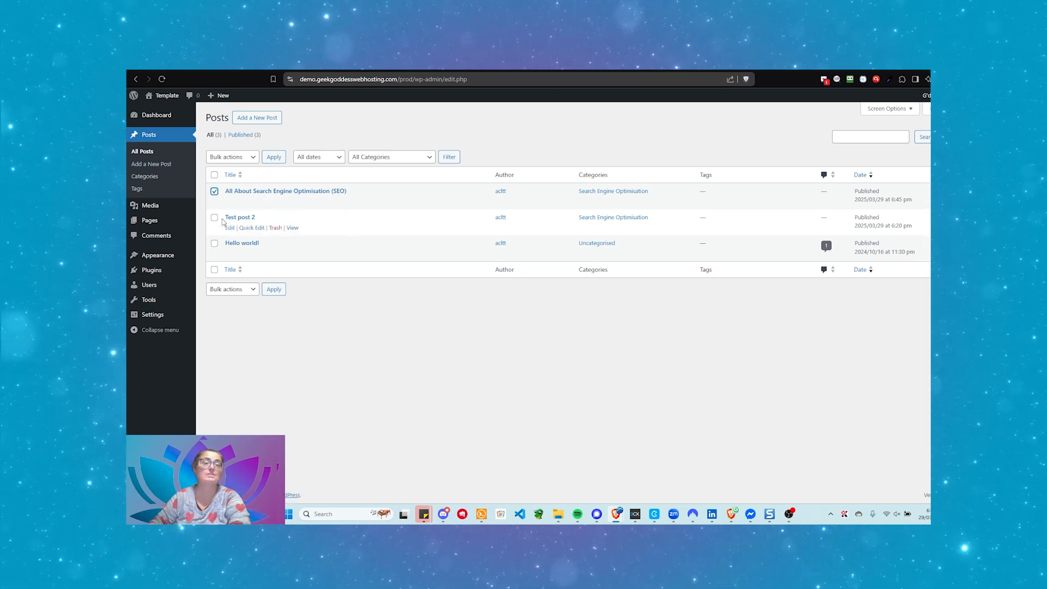
left_click(214, 218)
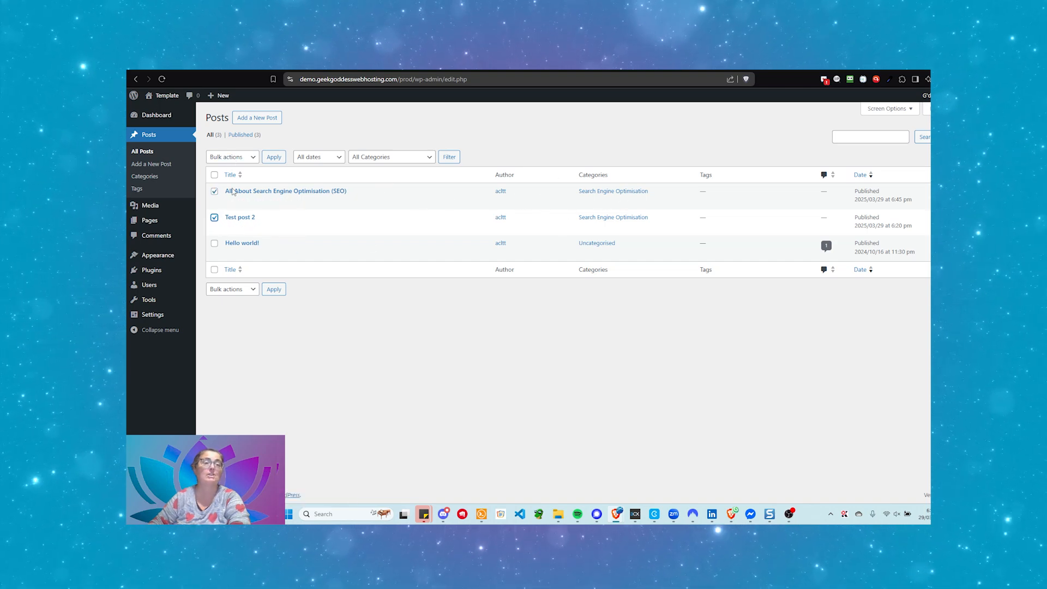
left_click(232, 157)
left_click(221, 187)
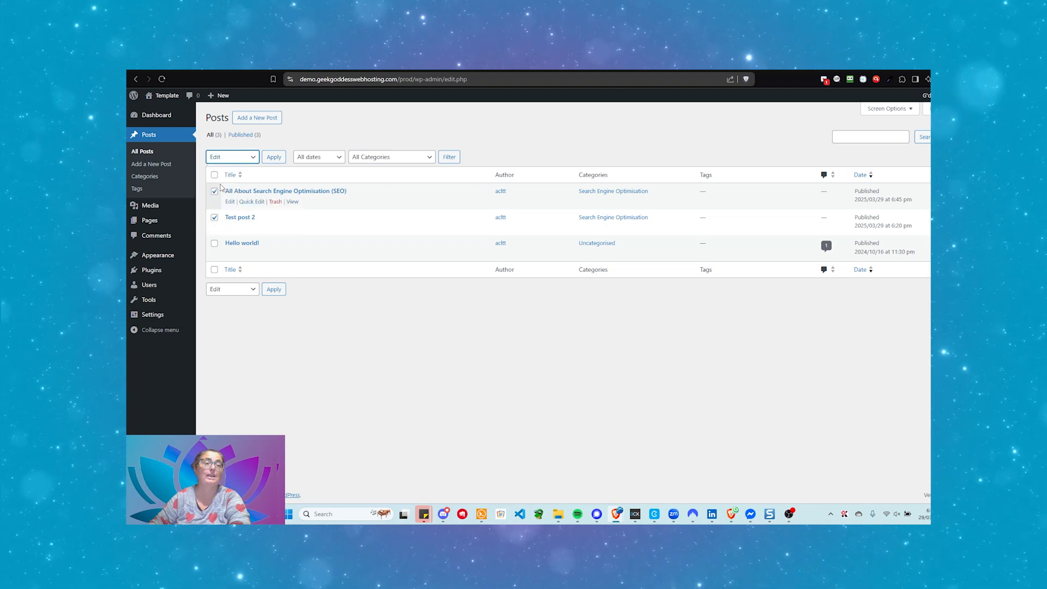
left_click(273, 158)
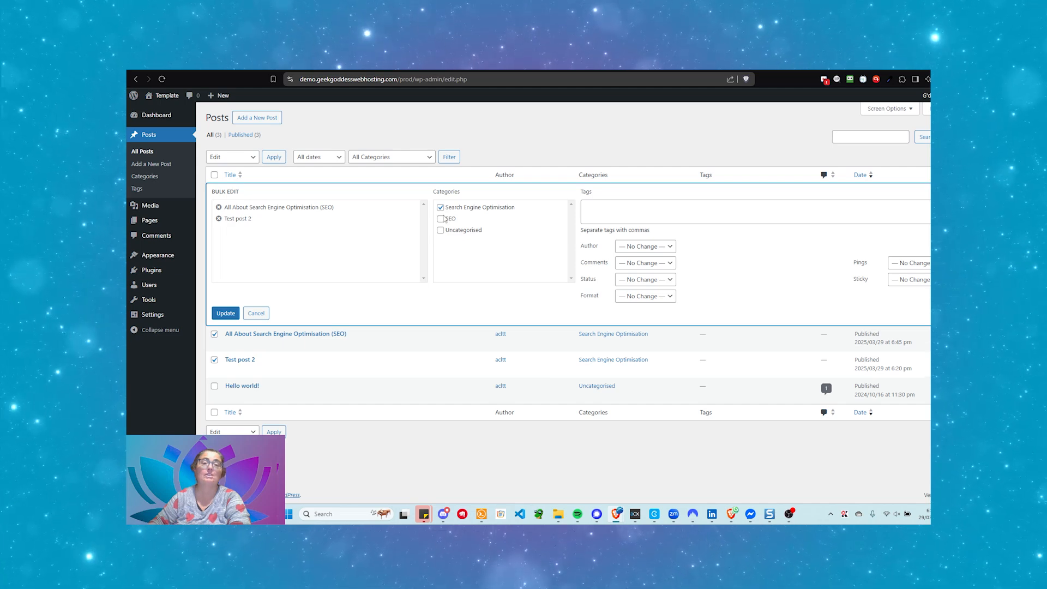
left_click(441, 219)
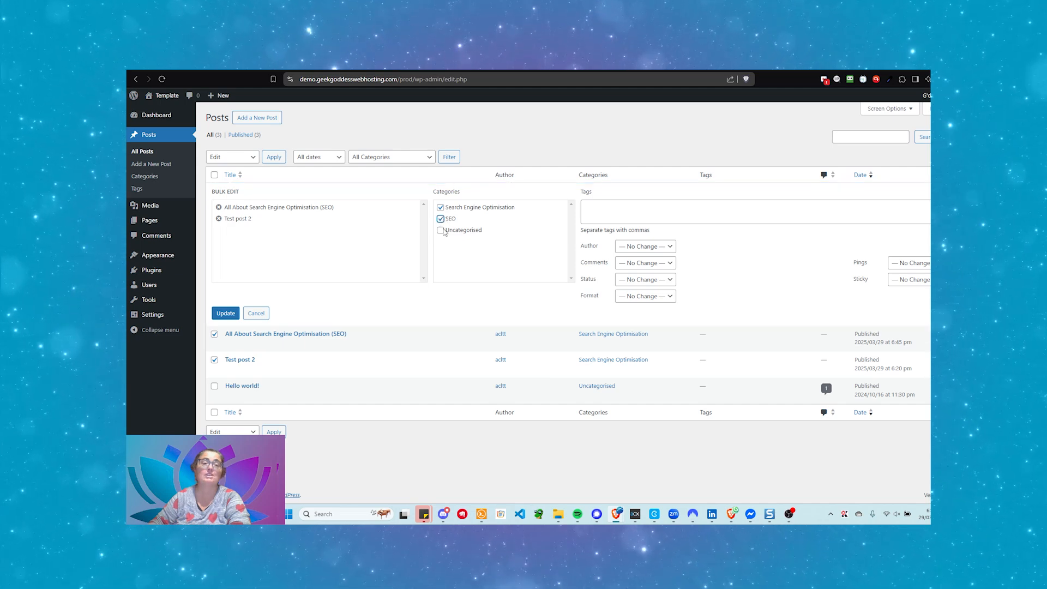
left_click(225, 313)
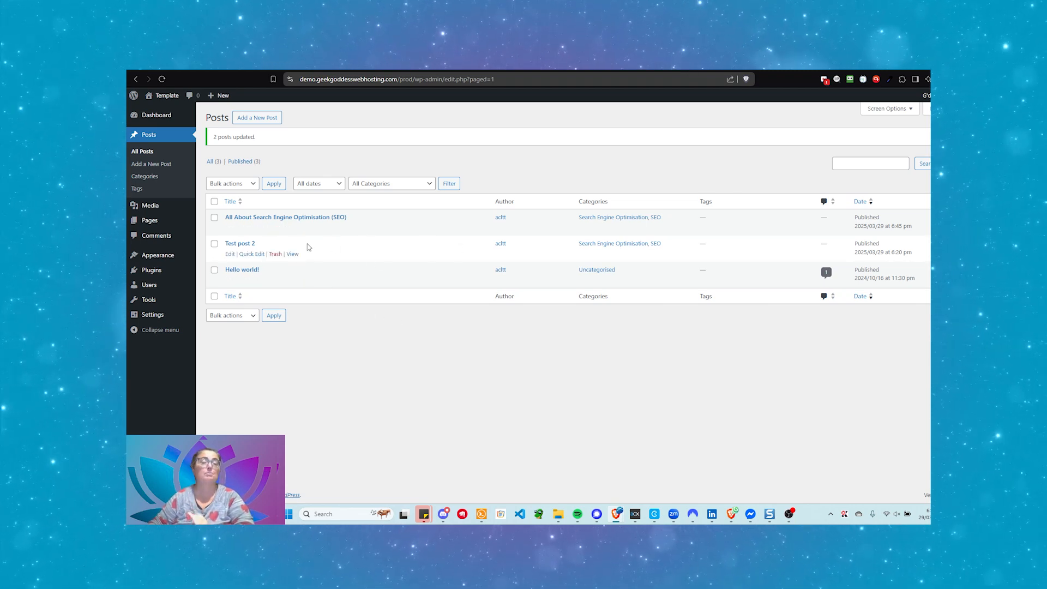
In "Test post 2", add a new category "Backlinks" under the parent category Search Engine Optimisation and save the post.
left_click(232, 245)
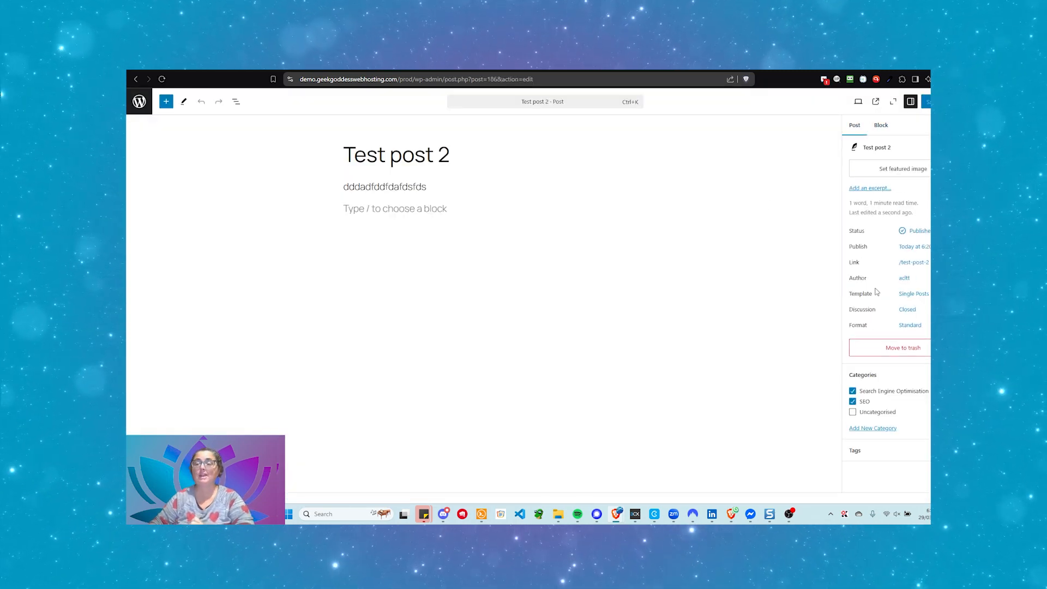
left_click(884, 431)
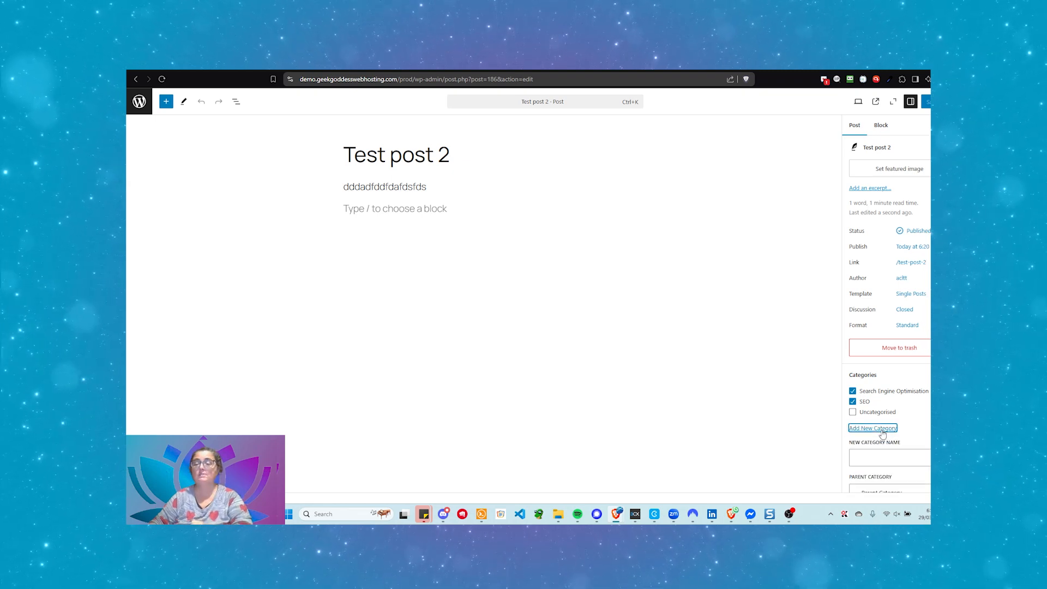
scroll(889, 392, "down", 1)
left_click(880, 395)
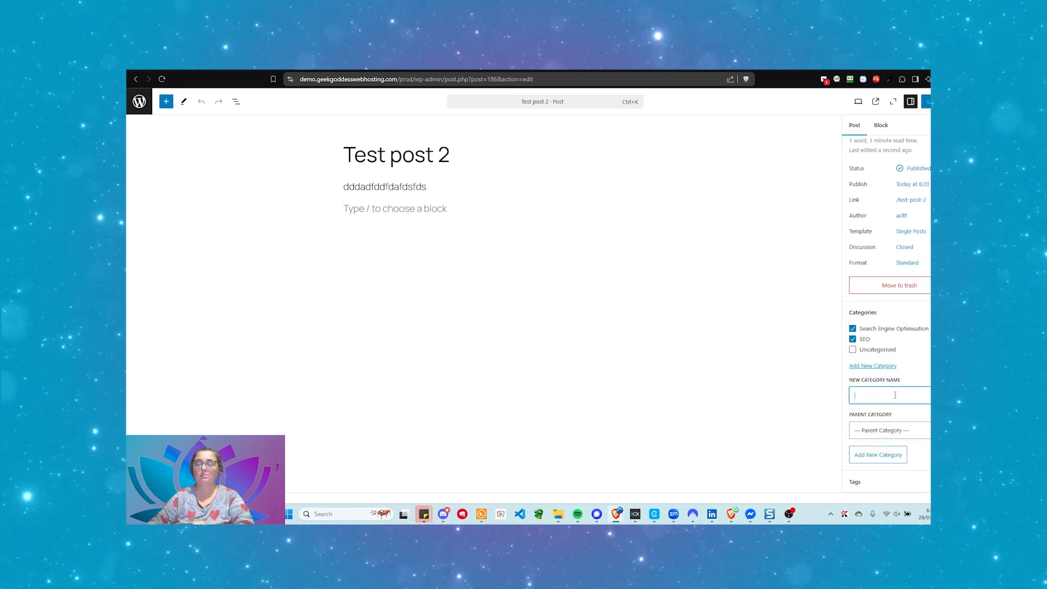
type("Backlinks")
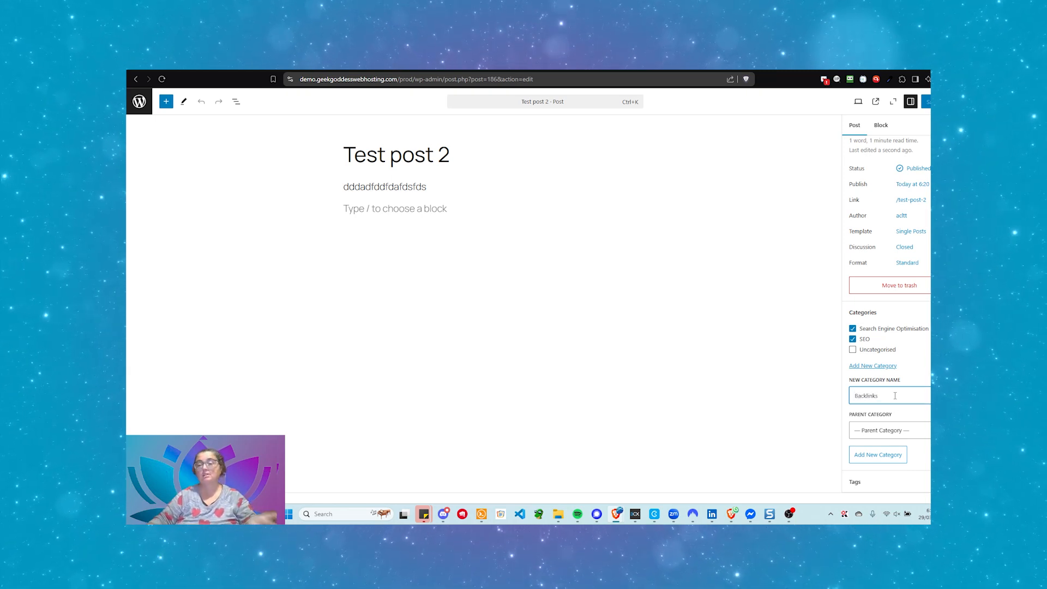
left_click(890, 431)
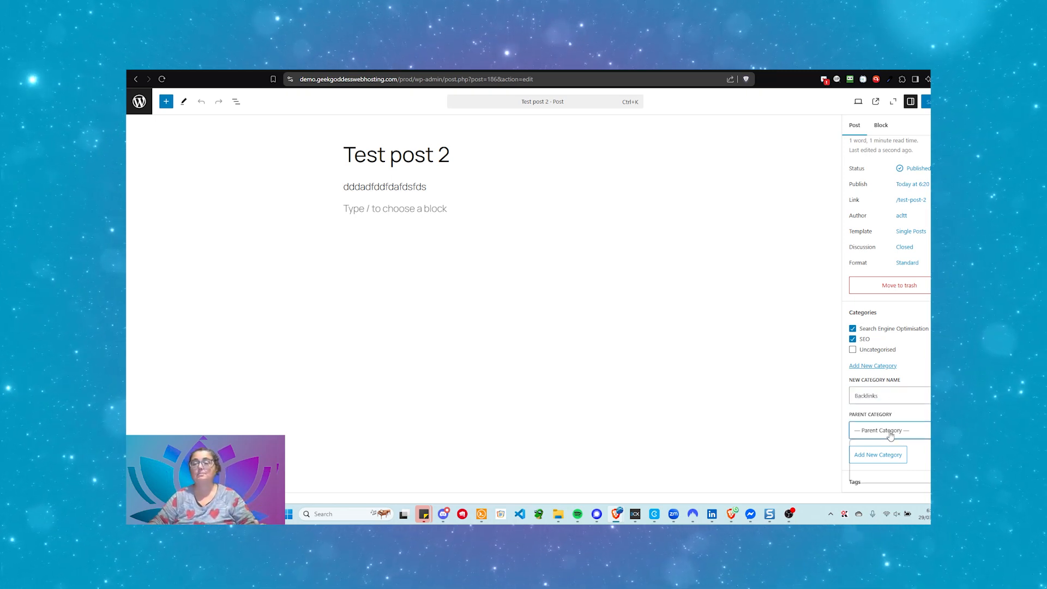
left_click(890, 457)
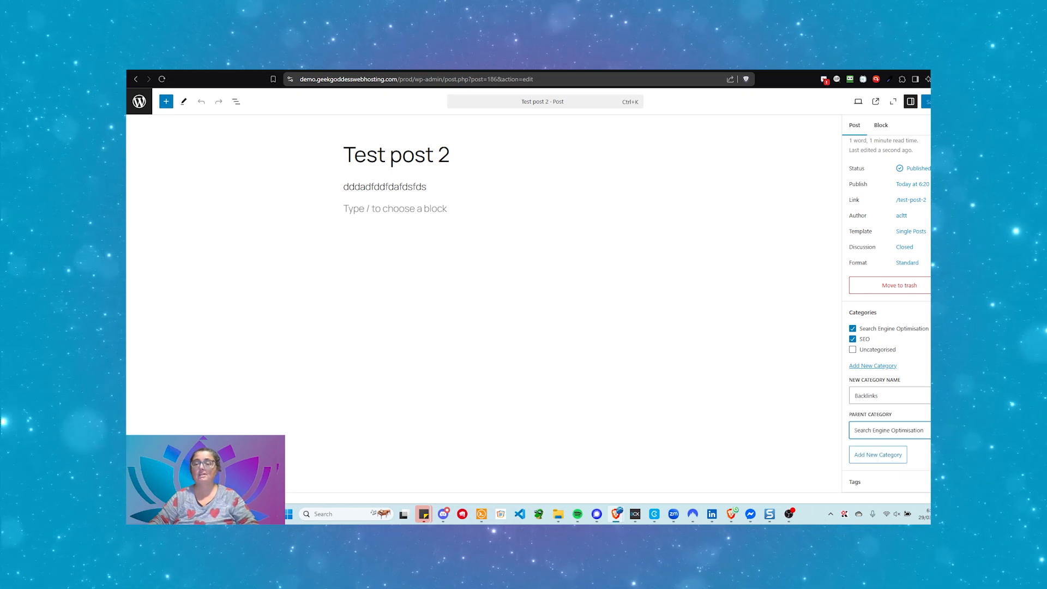
left_click(900, 458)
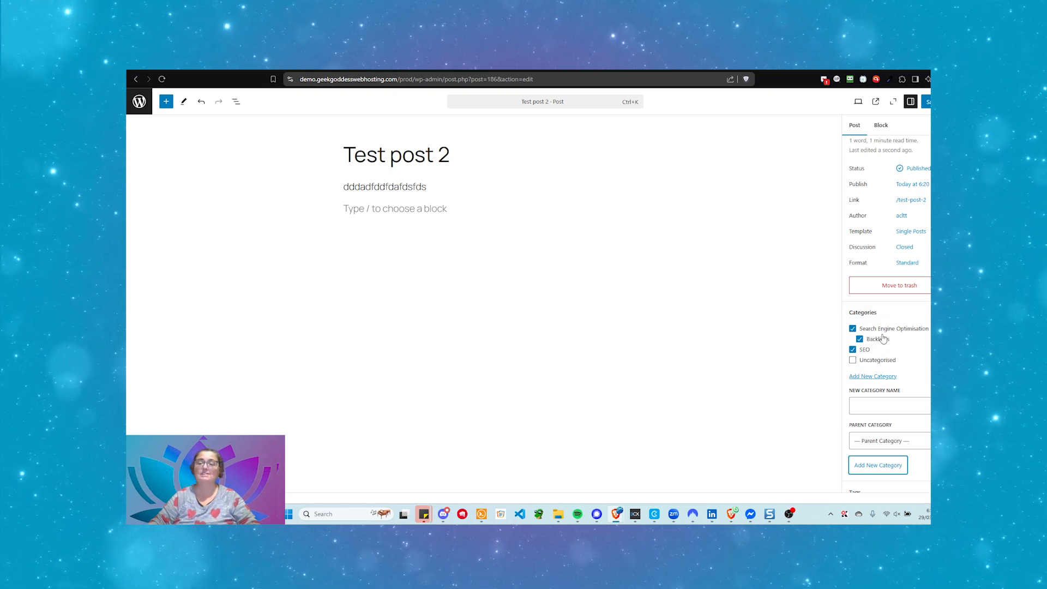
double_click(854, 350)
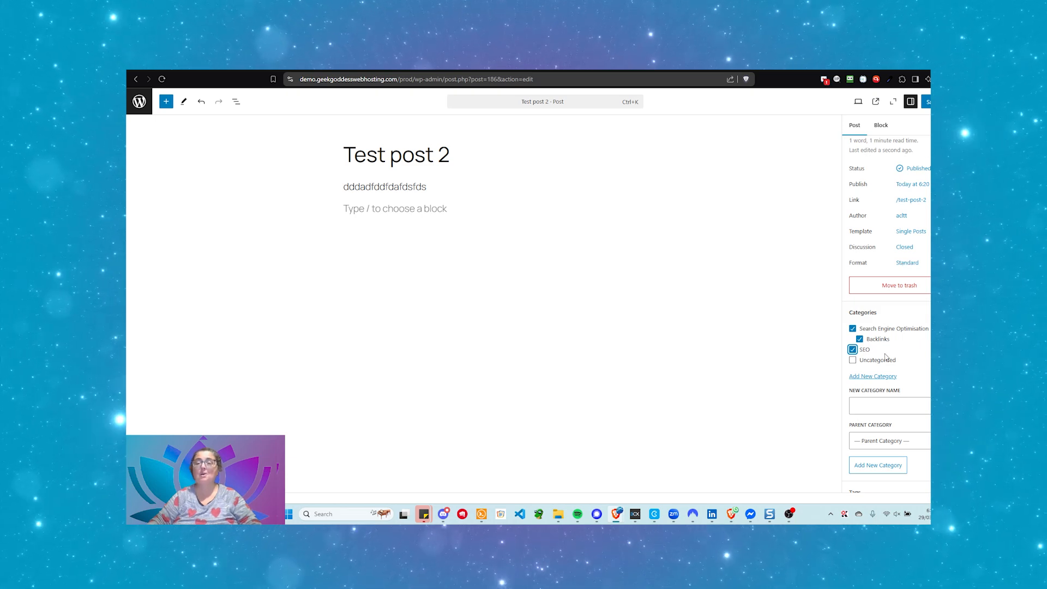
left_click(928, 102)
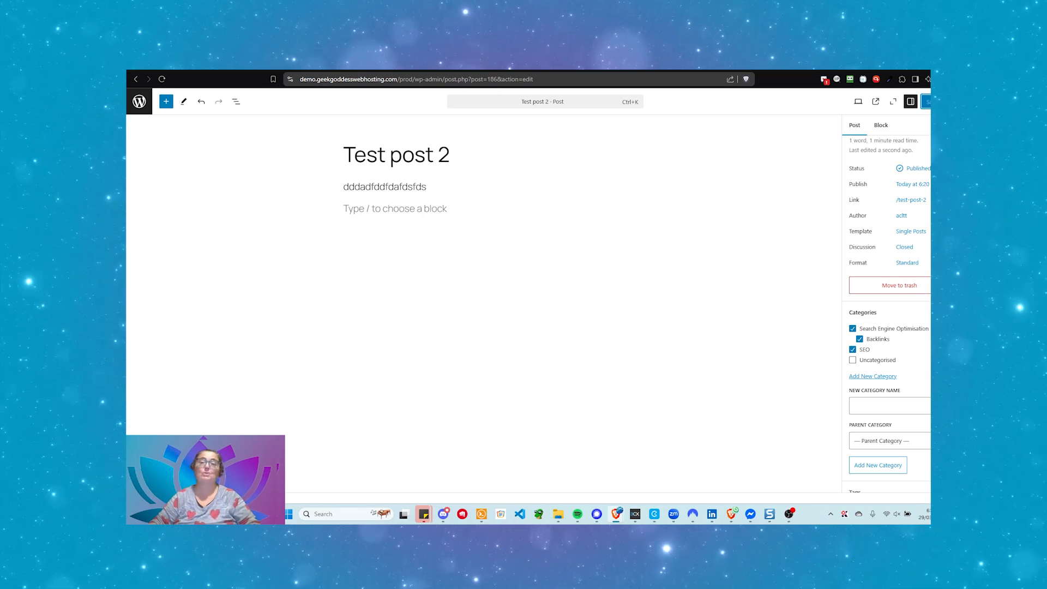
Leave the post editor for the posts list and filter it to show only posts in the Backlinks category.
left_click(144, 104)
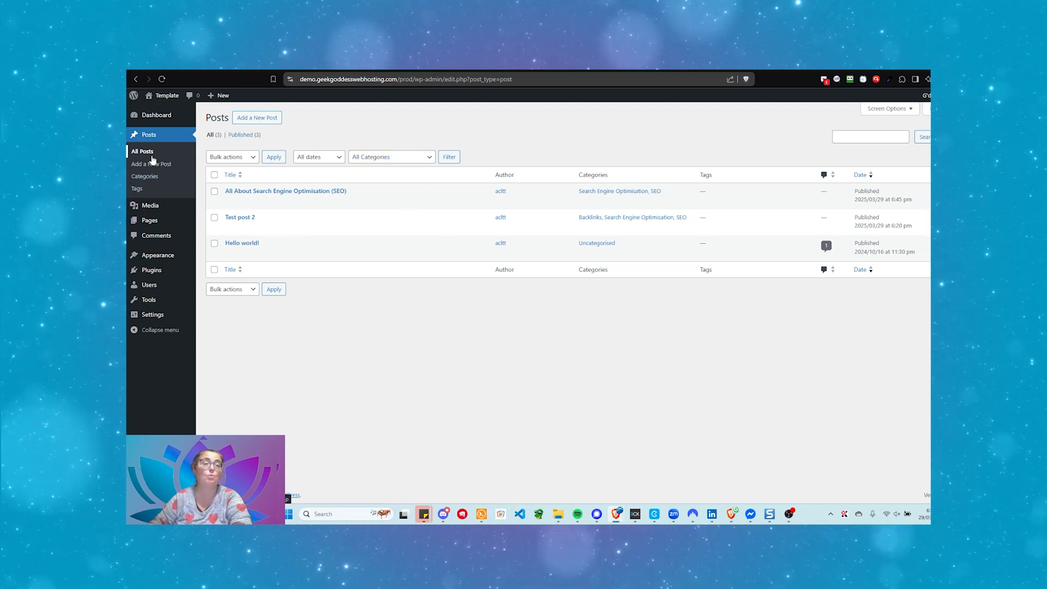
left_click(401, 159)
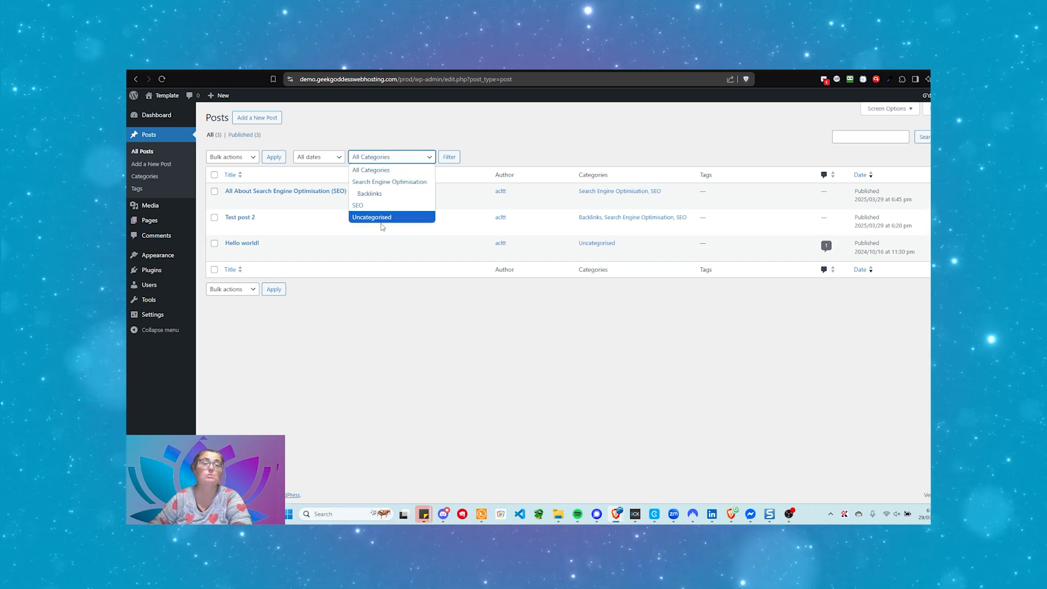
left_click(376, 194)
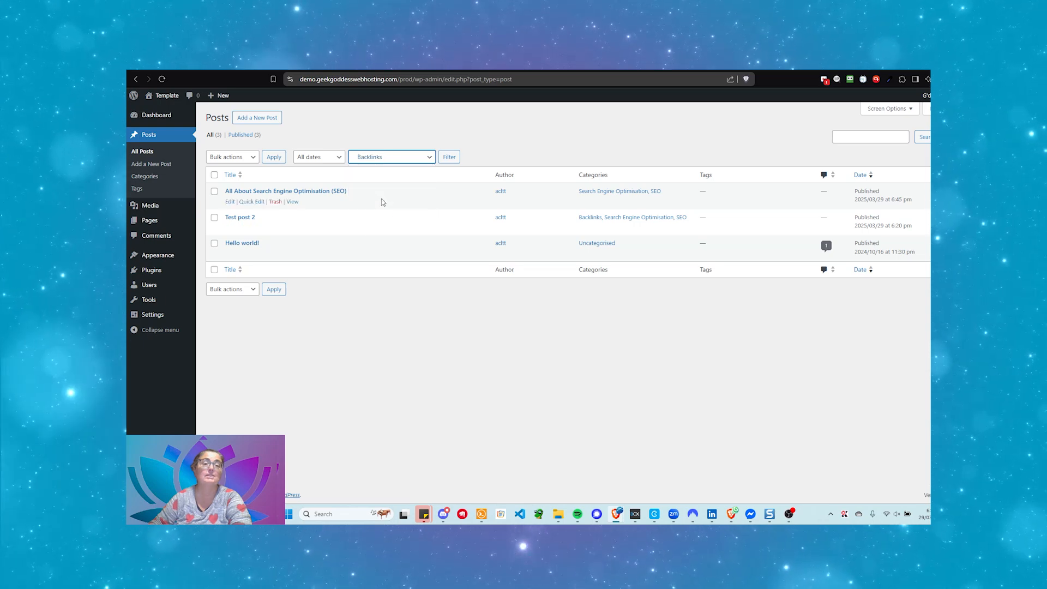
left_click(449, 158)
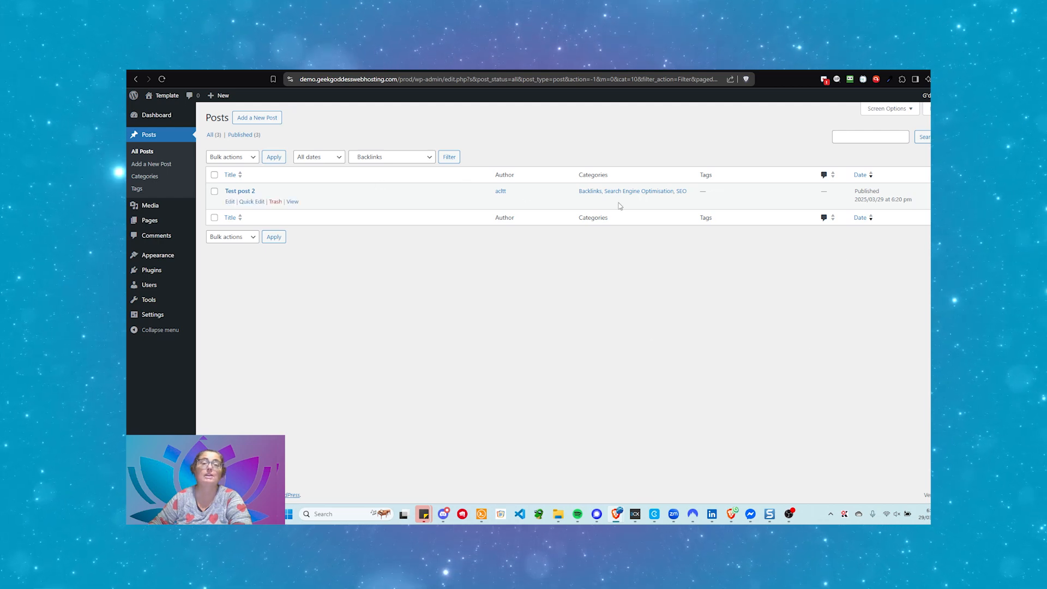
Reset the posts list filter to All Categories.
left_click(429, 158)
left_click(414, 170)
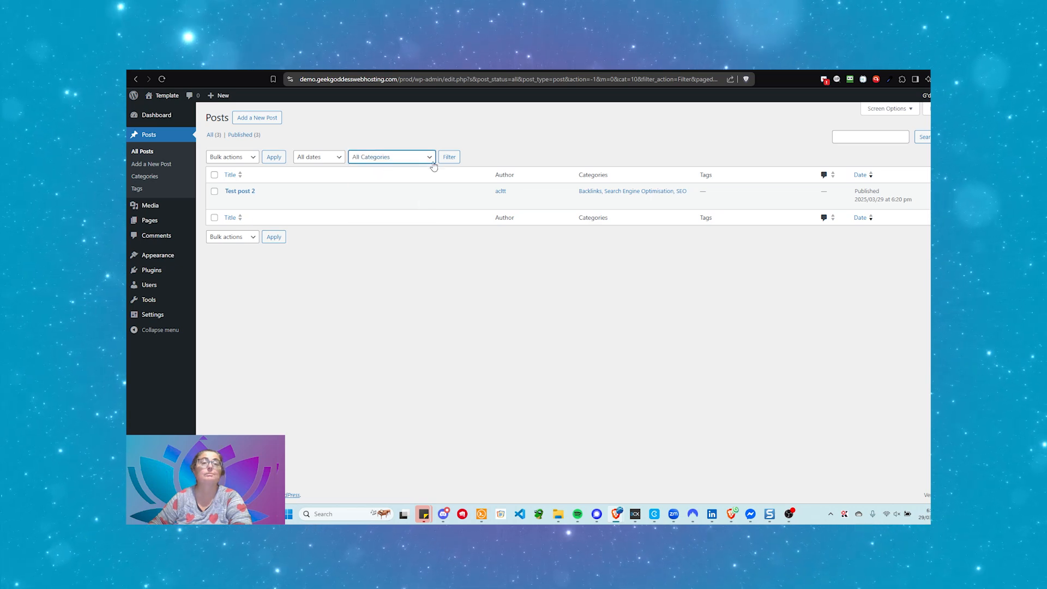
left_click(452, 160)
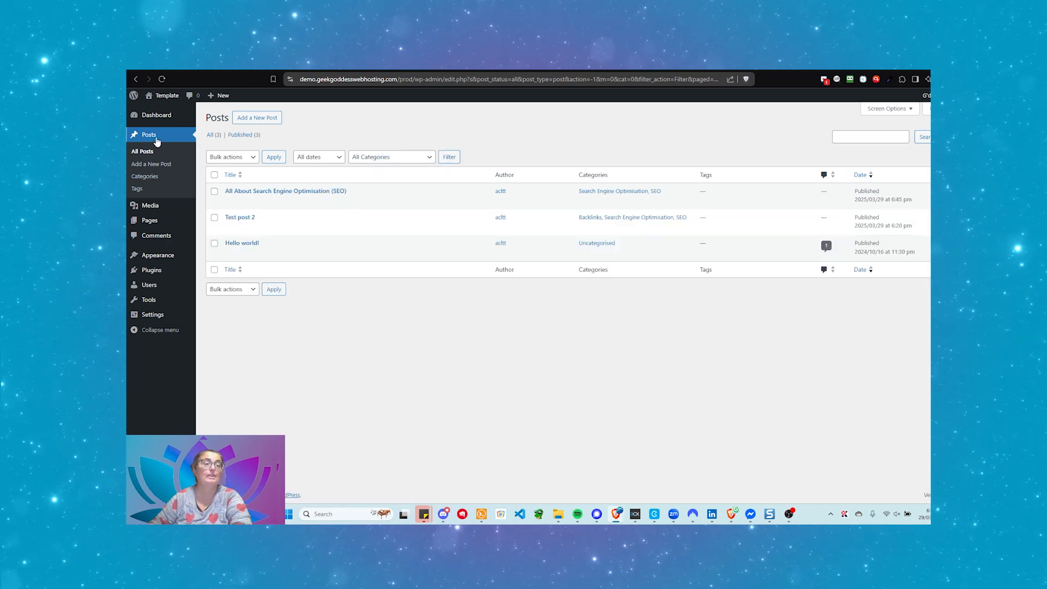
From the site's category management page, open the list of posts assigned to the SEO category.
left_click(149, 184)
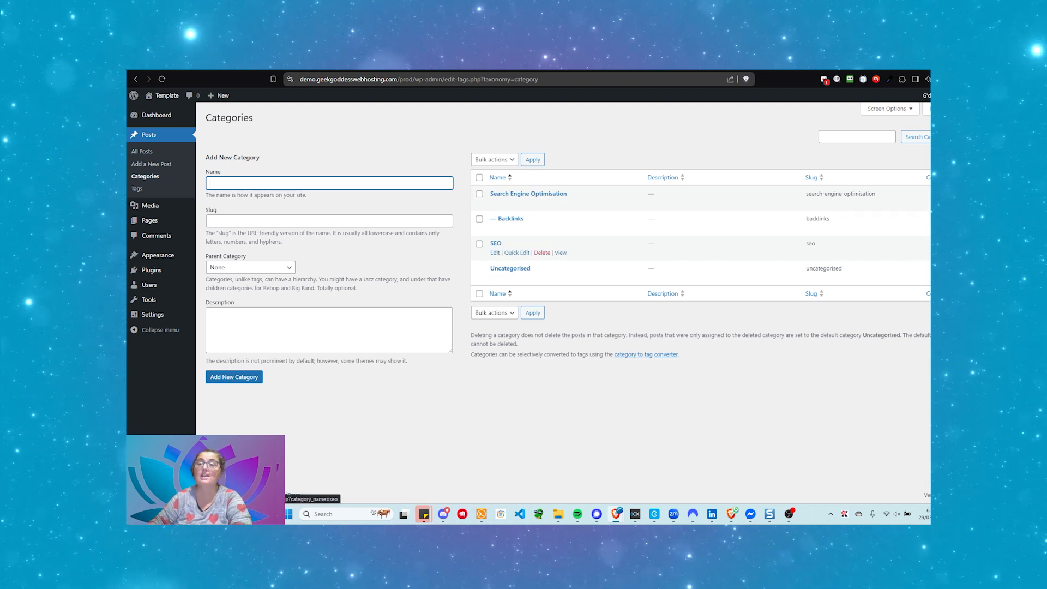
left_click(940, 244)
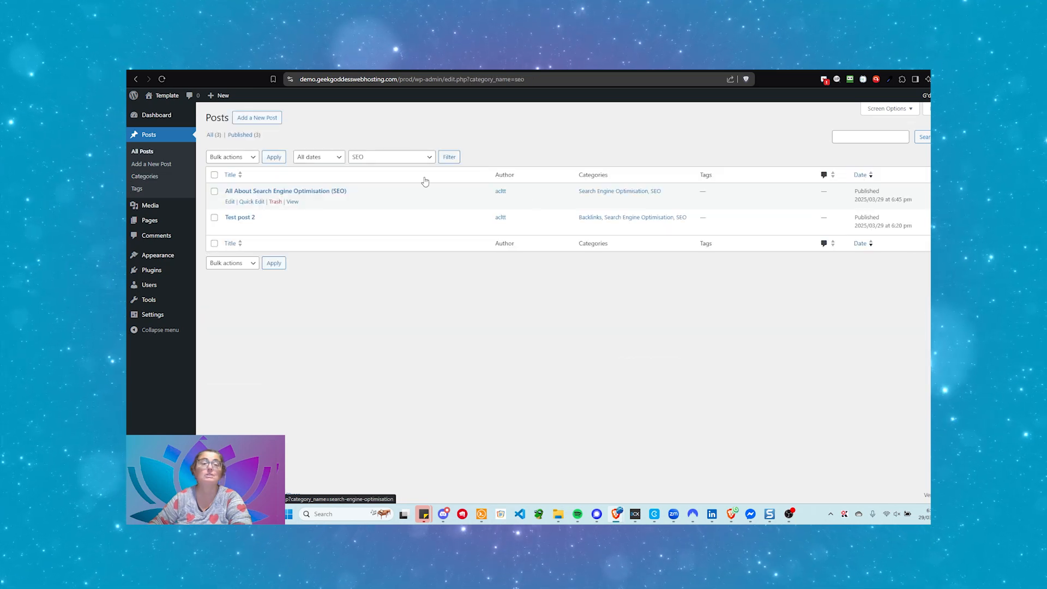